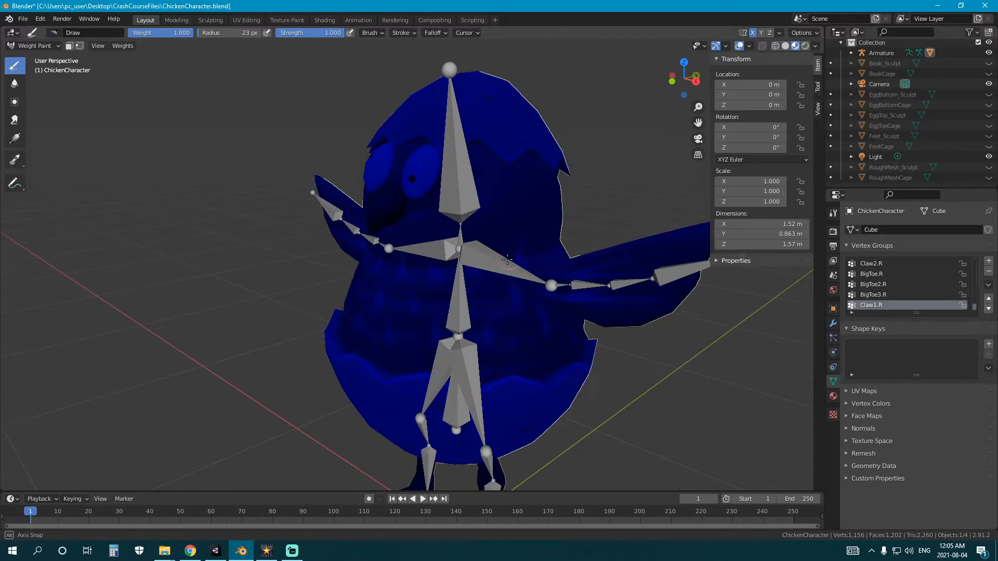
Step: Examine the weights of the right foot's big toe and claw vertex groups, including BigToe.R and Claw2.R
key("Up")
key("Up")
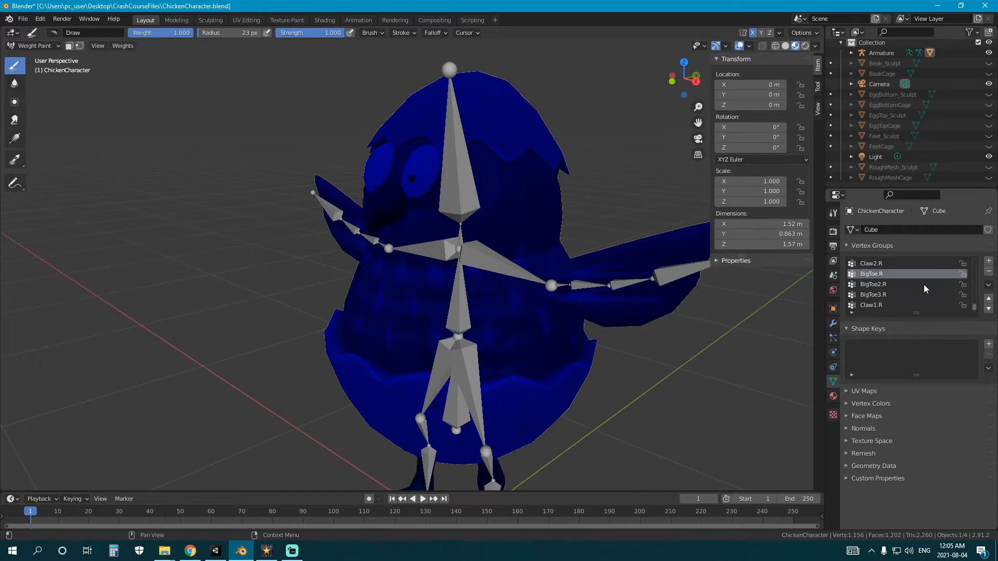
key("Up")
key("Up")
scroll(364, 215, "down", 2)
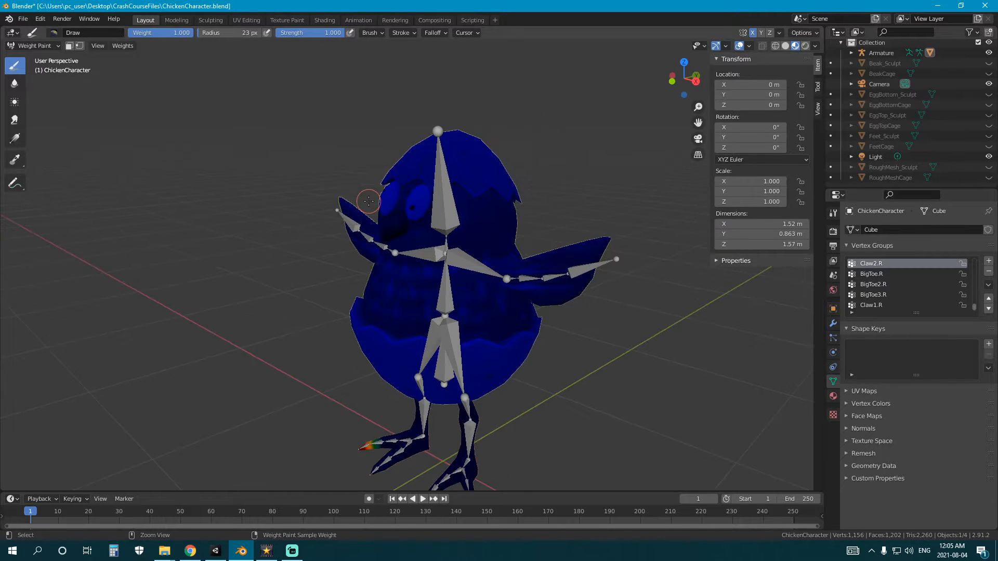
key("ctrl+Tab")
left_click(309, 163)
mouse_move(416, 226)
middle_mouse_down()
mouse_move(464, 233)
mouse_move(440, 218)
middle_mouse_up()
scroll(465, 232, "up", 2)
scroll(483, 239, "down", 1)
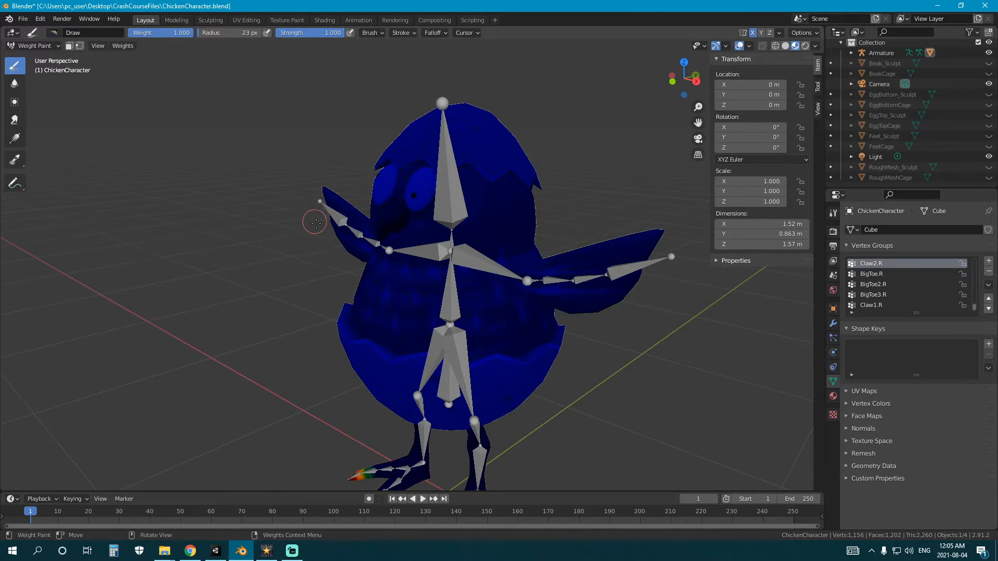
middle_click_drag(316, 224, 390, 222)
left_click(882, 274)
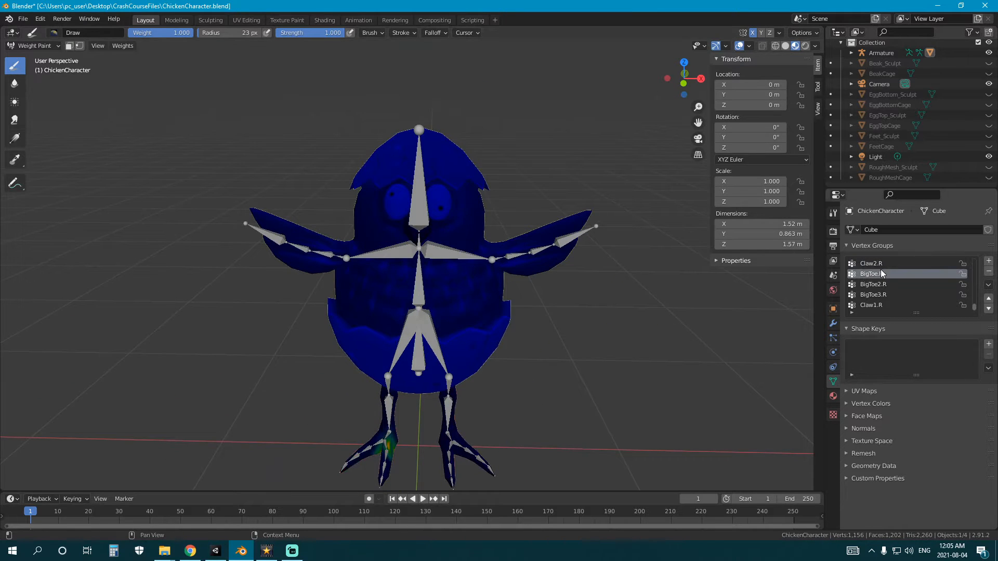
Step: Examine the weights of the right foot's little toe vertex groups, including LittleToe2.R and LittleToe3.R, up close
scroll(882, 274, "up", 2, "ctrl")
scroll(486, 392, "up", 5)
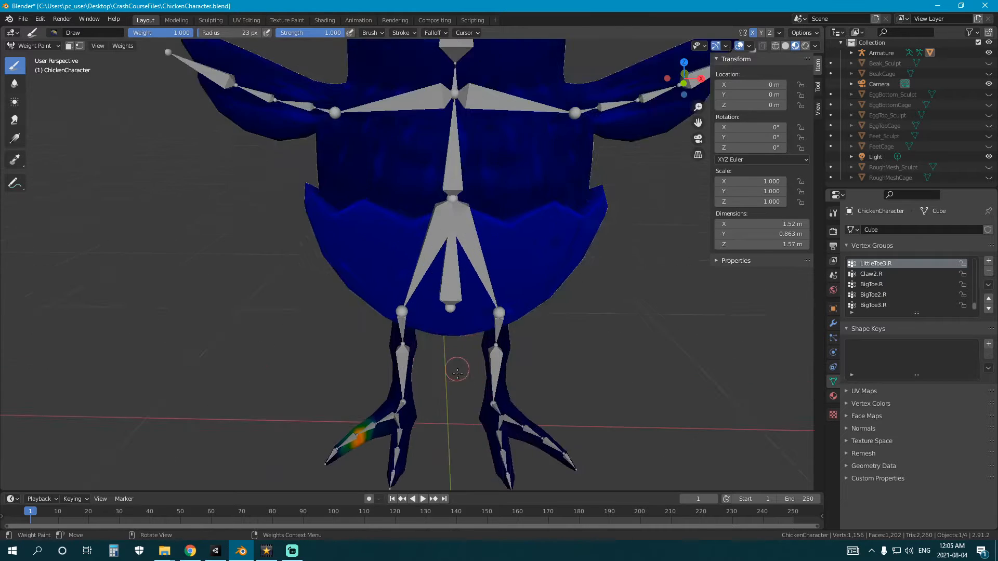
middle_click_drag(484, 312, 346, 345)
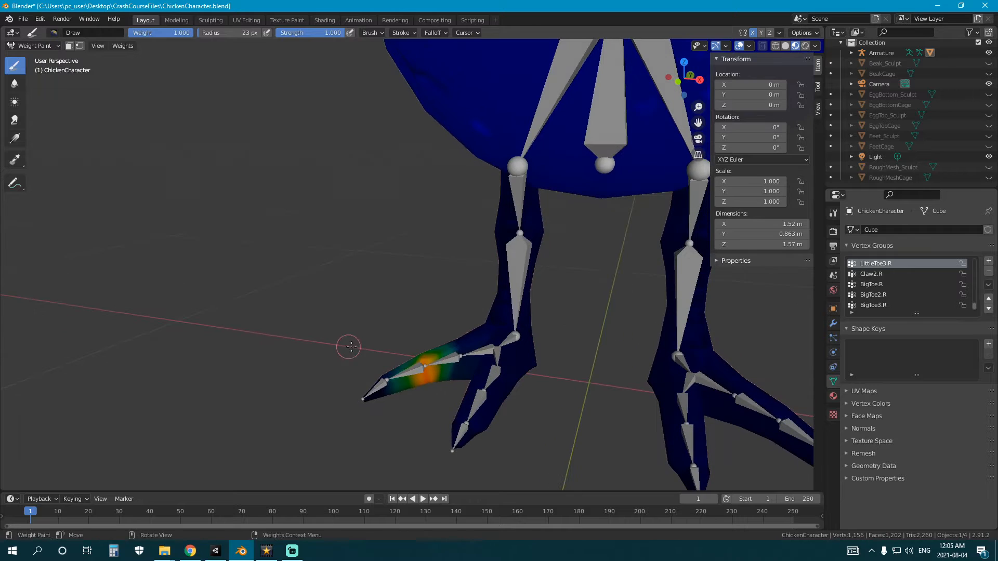
left_click(886, 274)
scroll(884, 273, "up", 1, "ctrl")
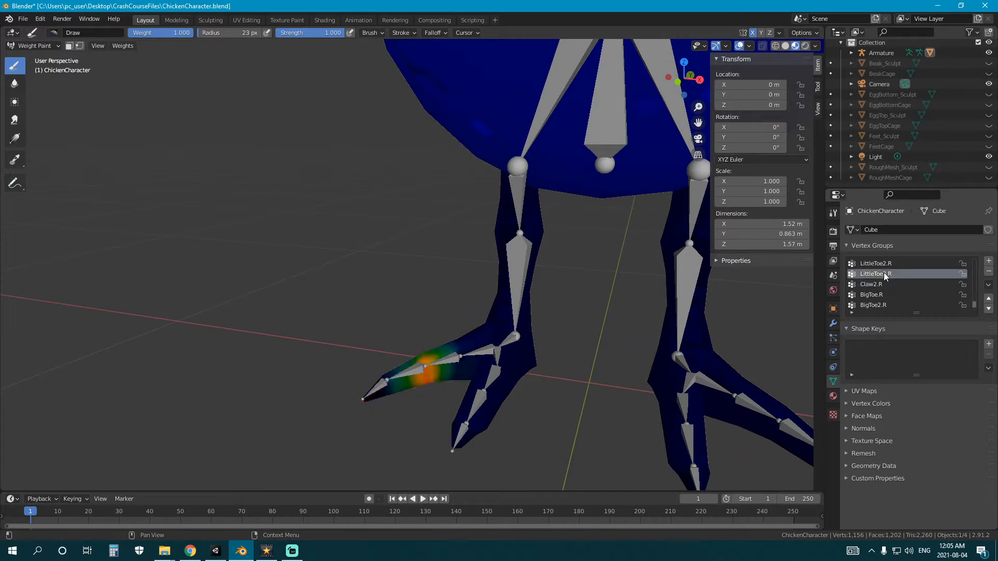
scroll(883, 273, "up", 1, "ctrl")
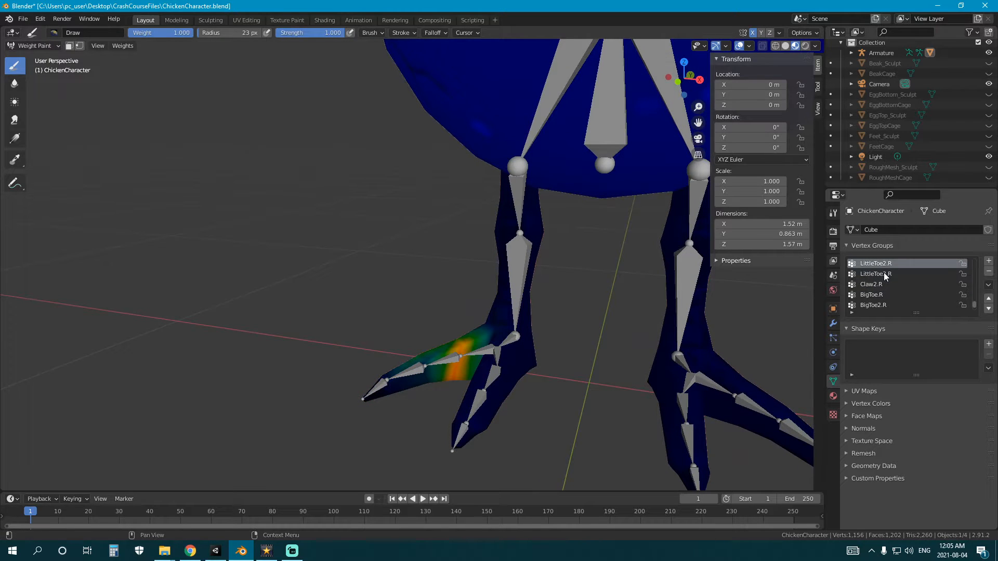
scroll(883, 272, "up", 1, "ctrl")
scroll(884, 272, "down", 2, "ctrl")
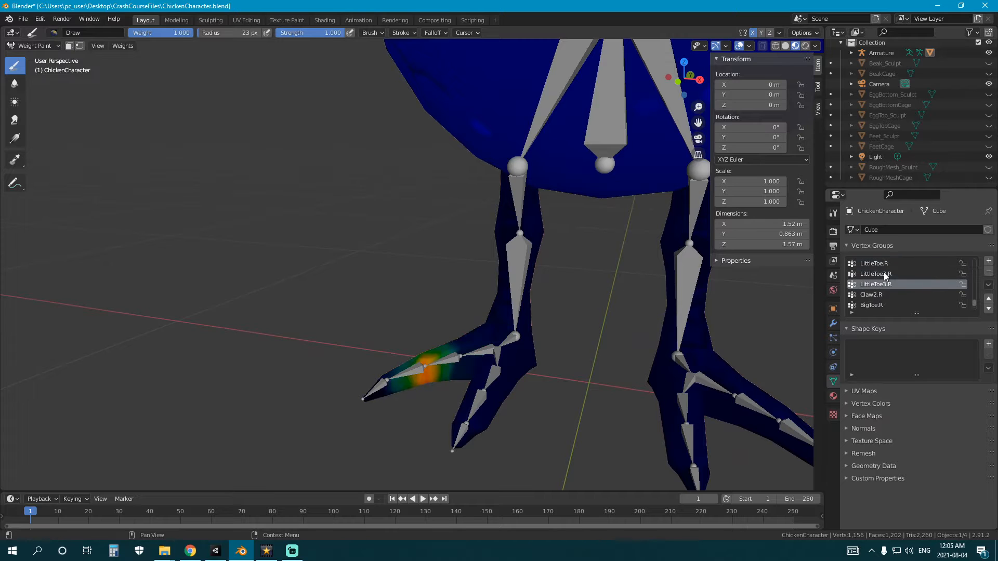
Step: Examine the weights of the hip, leg and foot vertex groups, including BigToe3.L, Hip.R and UpperLeg.L
scroll(884, 273, "up", 6, "ctrl")
scroll(884, 272, "up", 4, "ctrl")
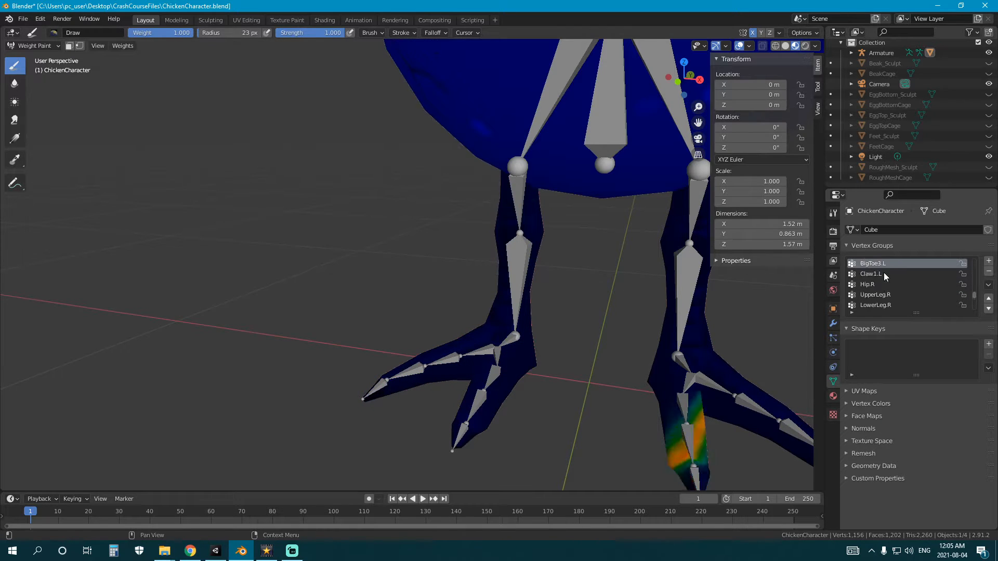
scroll(884, 272, "down", 3, "ctrl")
scroll(883, 273, "down", 1, "ctrl")
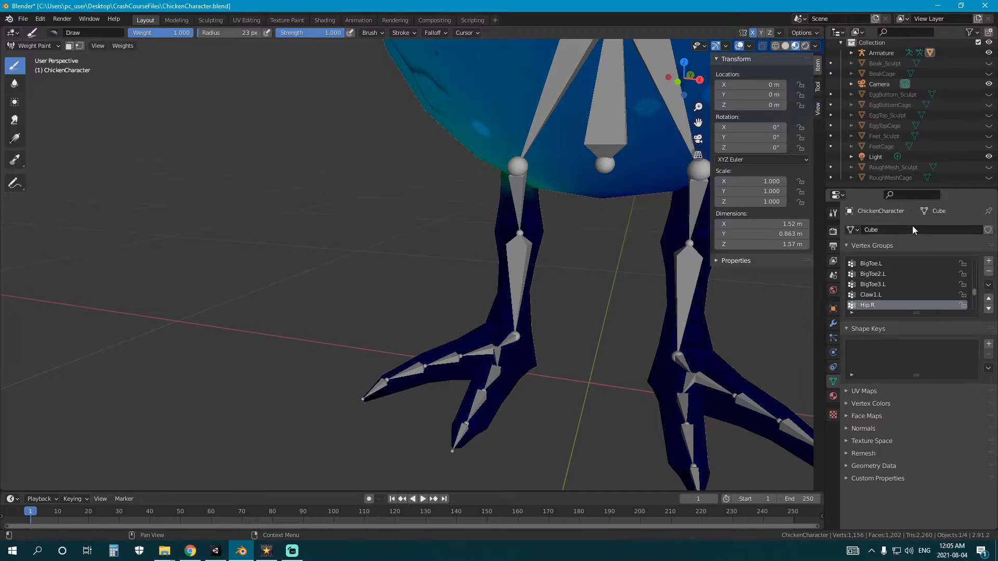
scroll(551, 289, "down", 2)
middle_click_drag(550, 289, 605, 281)
middle_click_drag(501, 215, 479, 287, "shift")
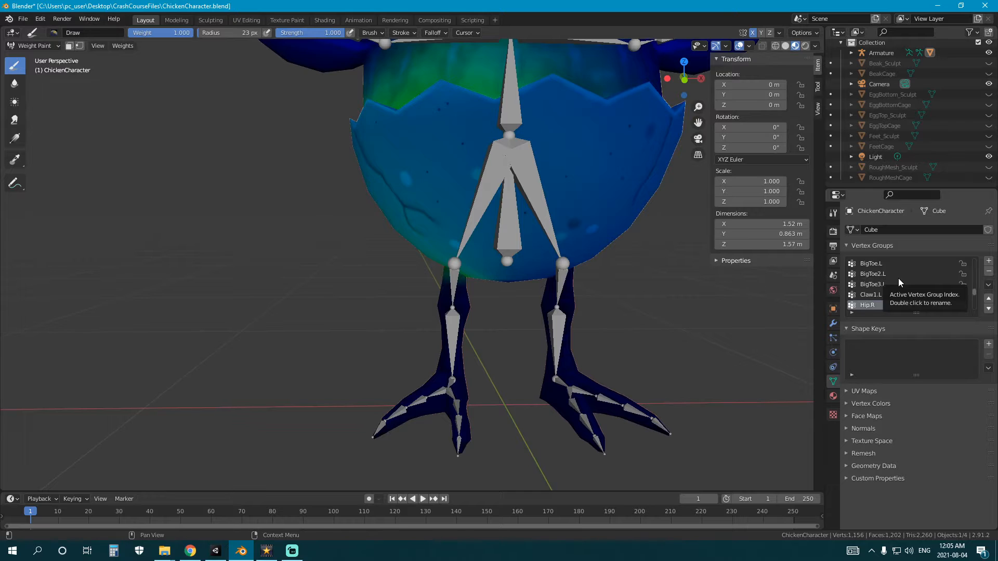
scroll(899, 281, "up", 4, "ctrl")
scroll(899, 281, "up", 7, "ctrl")
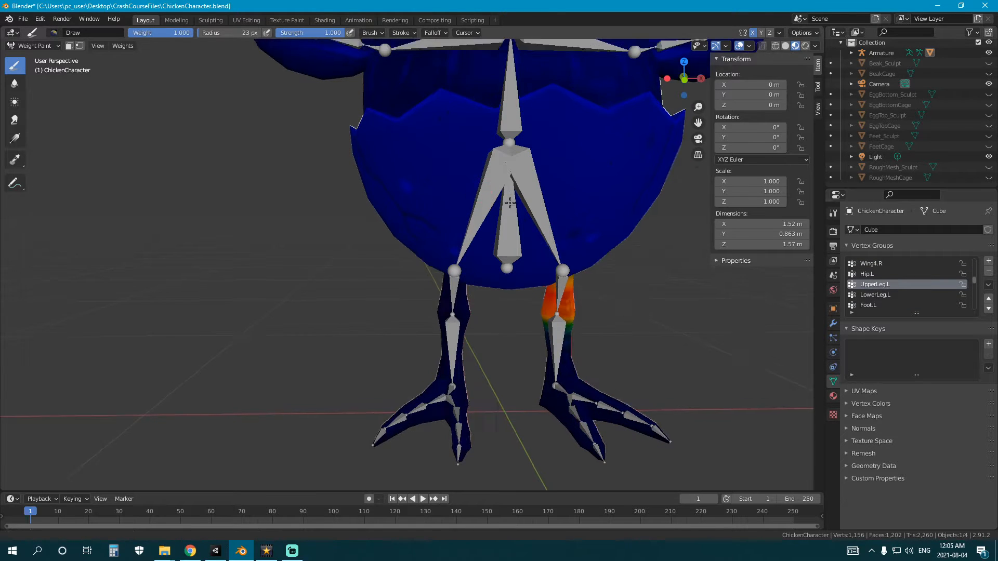
Step: Examine the right wing's vertex group weights, including Wing3.R and Wing1.R, where the wing meets the body
scroll(575, 172, "down", 2)
middle_click_drag(575, 169, 541, 310, "shift")
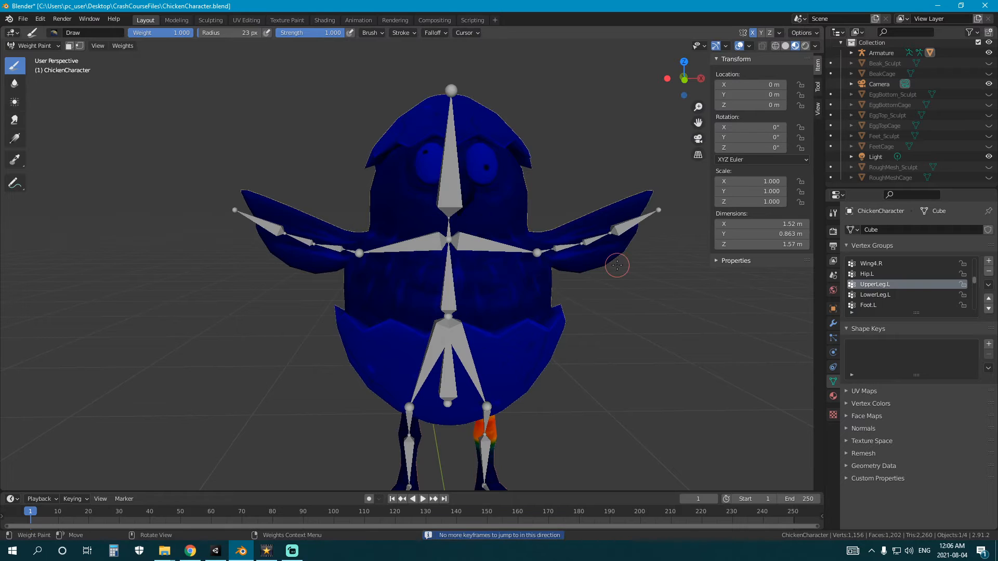
scroll(900, 282, "up", 4, "ctrl")
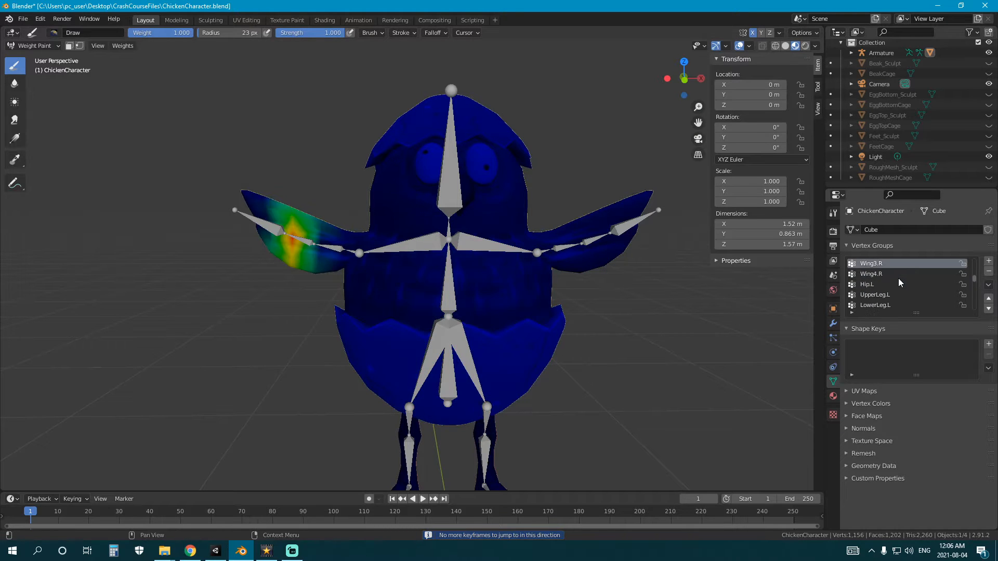
scroll(899, 283, "up", 1, "ctrl")
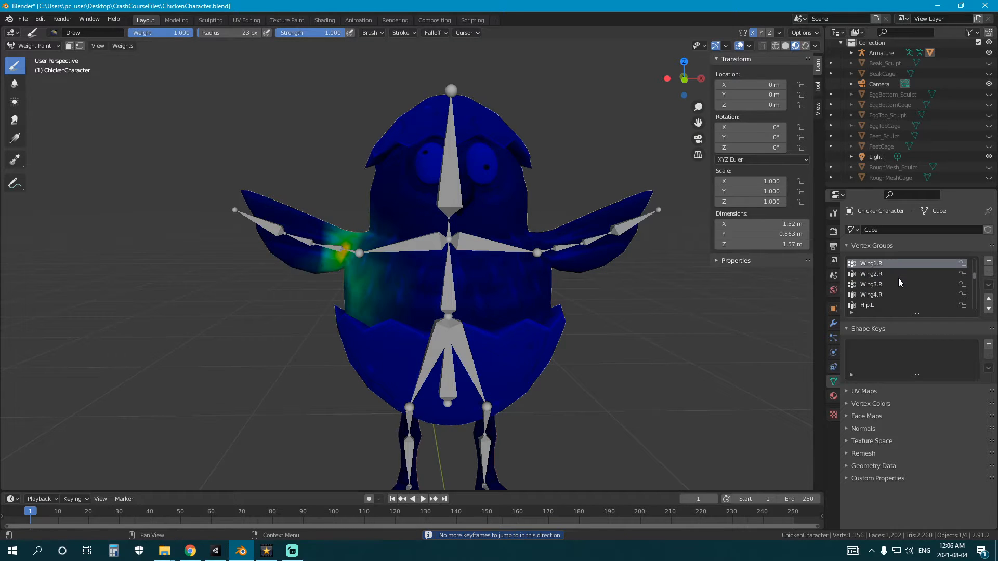
middle_click_drag(384, 263, 455, 260)
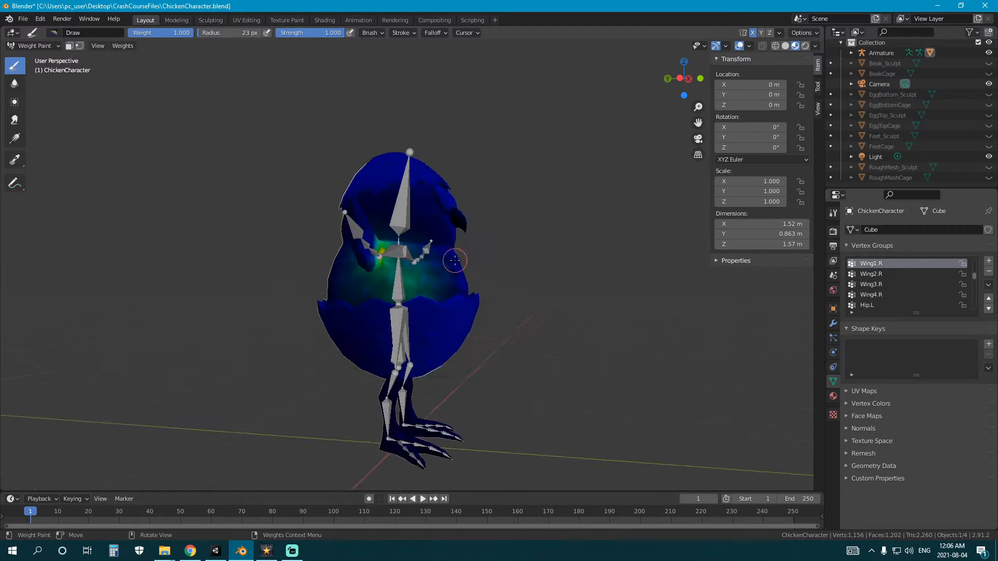
scroll(455, 260, "up", 3)
middle_click_drag(604, 209, 479, 272)
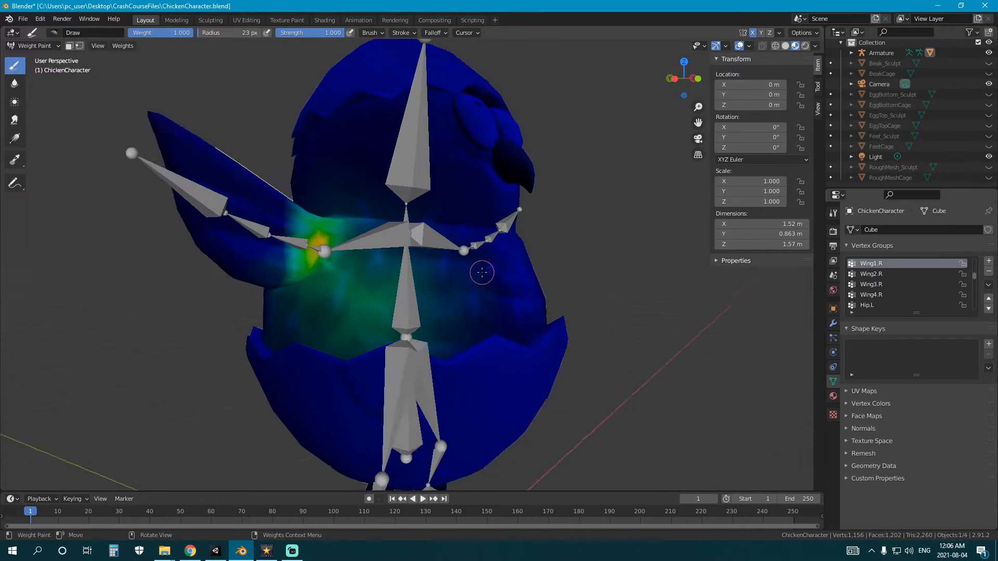
scroll(479, 272, "up", 3)
Step: Try to erase the Wing1.R weights on the torso using the Draw brush with weight 0 and radius 80 px
left_click(833, 213)
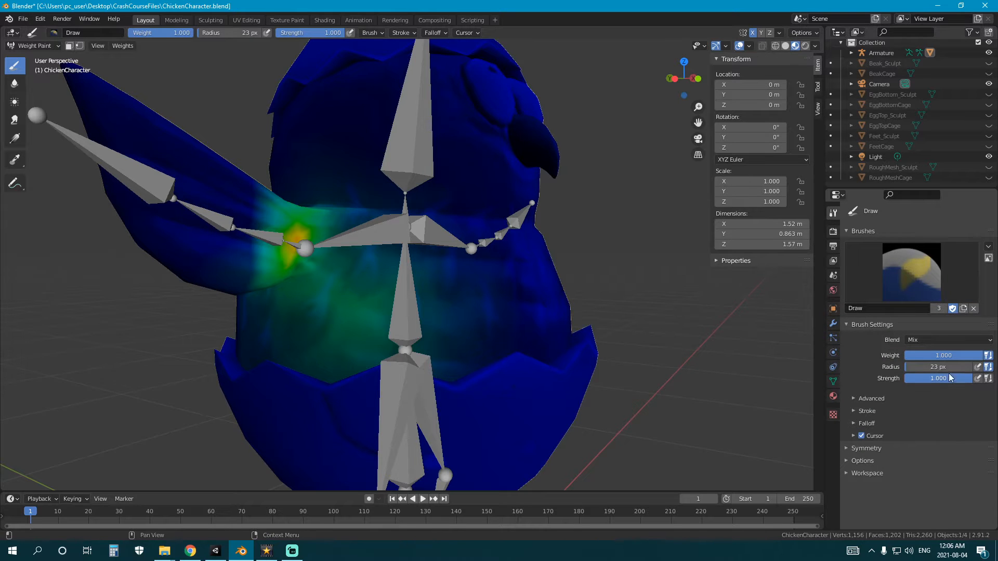
left_click_drag(968, 355, 906, 356)
middle_click_drag(367, 317, 388, 316)
key("f")
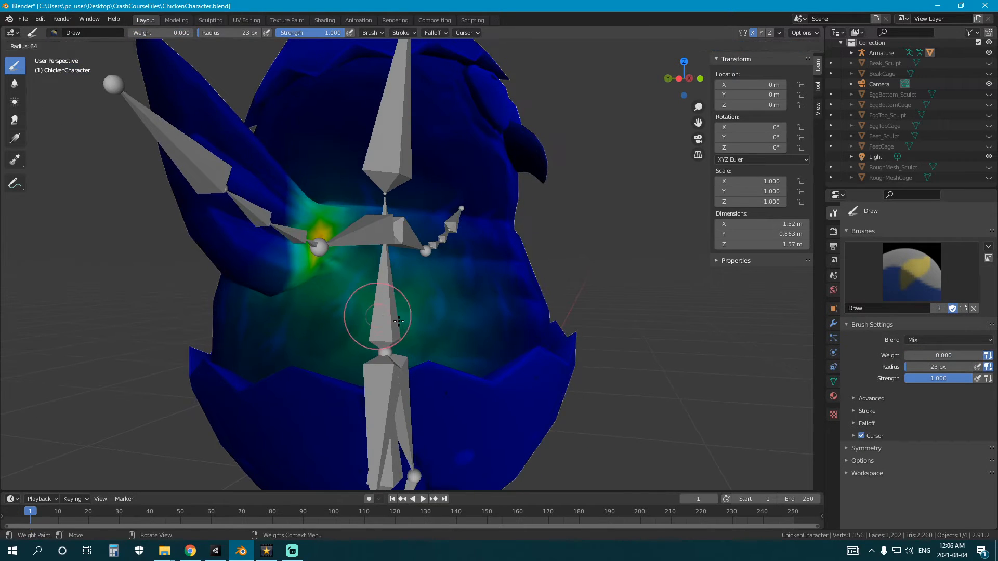
left_click(416, 317)
left_click_drag(441, 300, 374, 323)
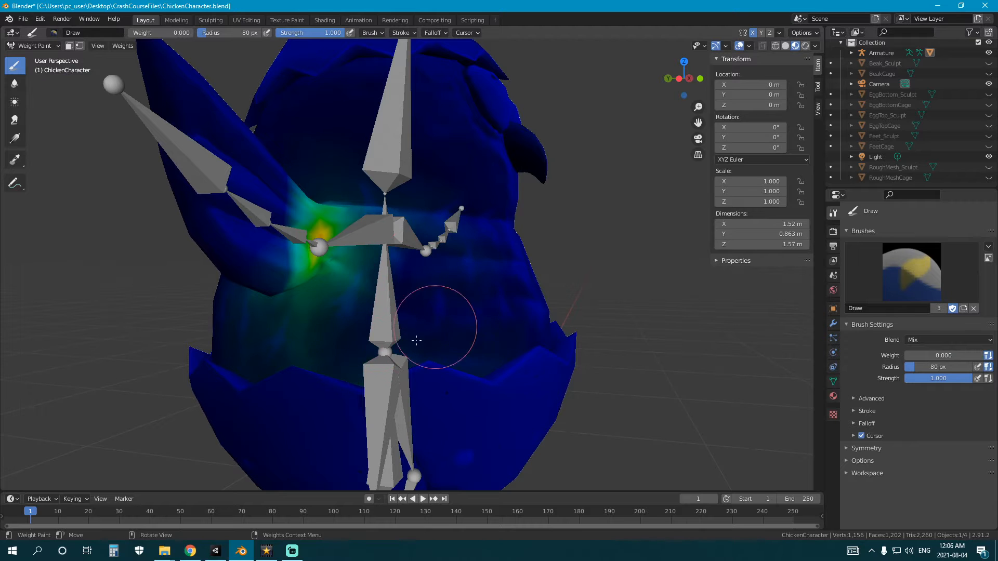
middle_click_drag(309, 306, 523, 351)
key("ctrl+z")
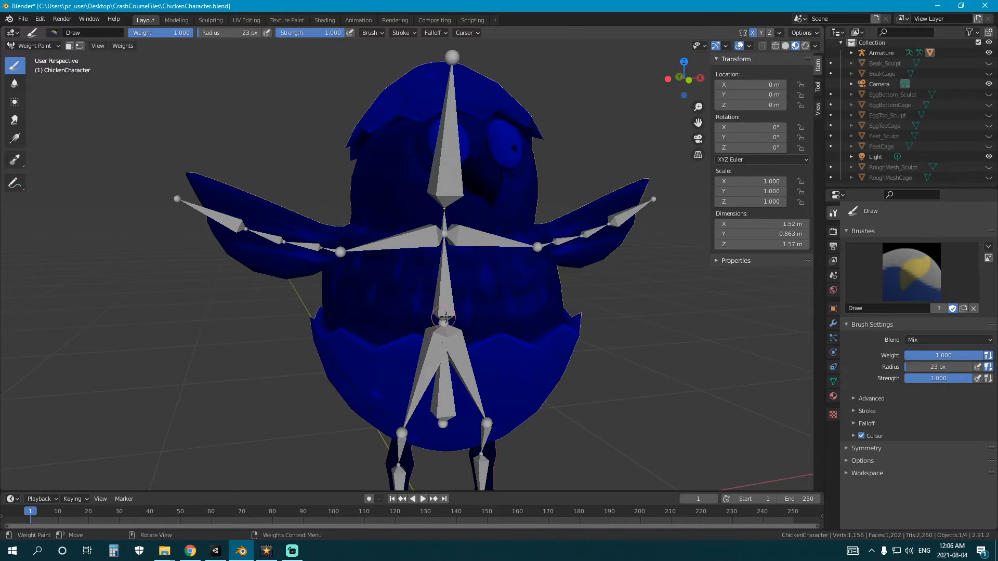
Step: Put the chicken character in Object Mode and inspect its textured mesh with the armature from the front and at an angle
scroll(497, 327, "down", 1)
middle_click_drag(414, 317, 494, 297)
key("ctrl+Tab")
left_click(449, 297)
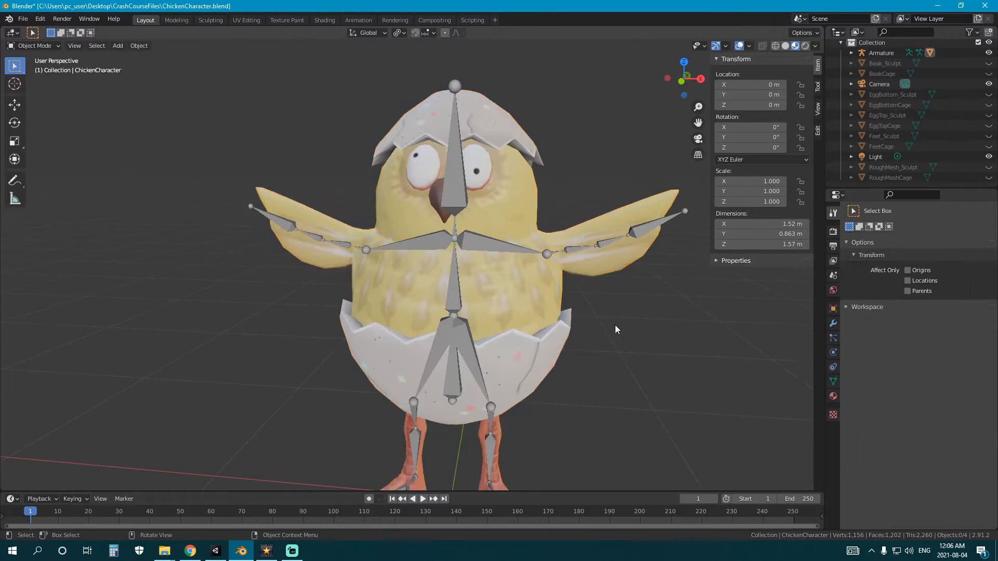
scroll(615, 325, "down", 3)
middle_click_drag(616, 326, 489, 289)
left_click(488, 290)
middle_click_drag(423, 300, 453, 320)
key("KP_1")
scroll(457, 321, "up", 4)
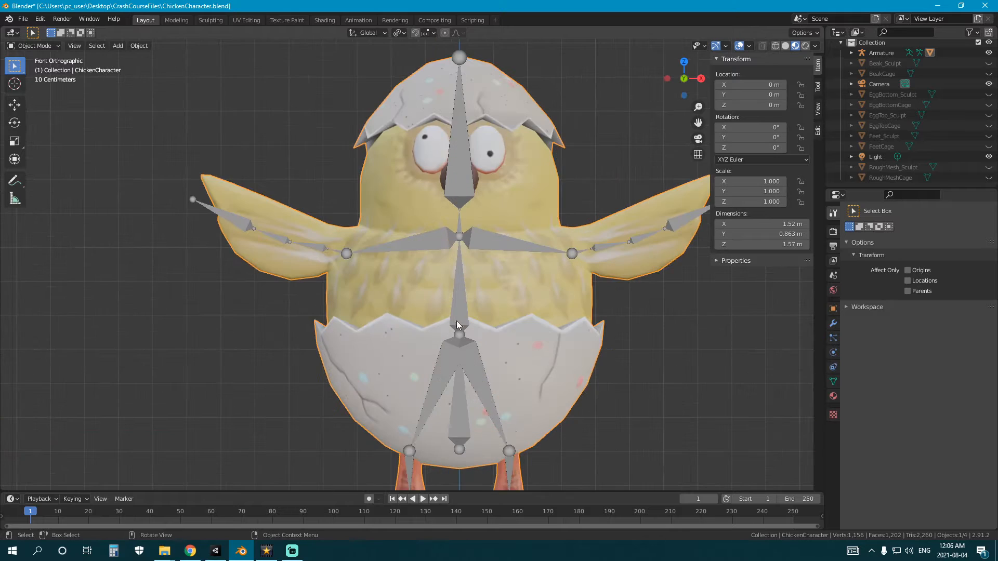
scroll(512, 364, "down", 3)
mouse_move(512, 364)
middle_mouse_down()
mouse_move(451, 356)
mouse_move(285, 266)
mouse_move(435, 322)
mouse_move(498, 314)
mouse_move(373, 311)
mouse_move(468, 307)
middle_mouse_up()
scroll(434, 322, "up", 2)
scroll(468, 306, "down", 4)
Step: View the chicken's weights in Weight Paint mode again and return to Object Mode
key("ctrl+Tab")
left_click(420, 284)
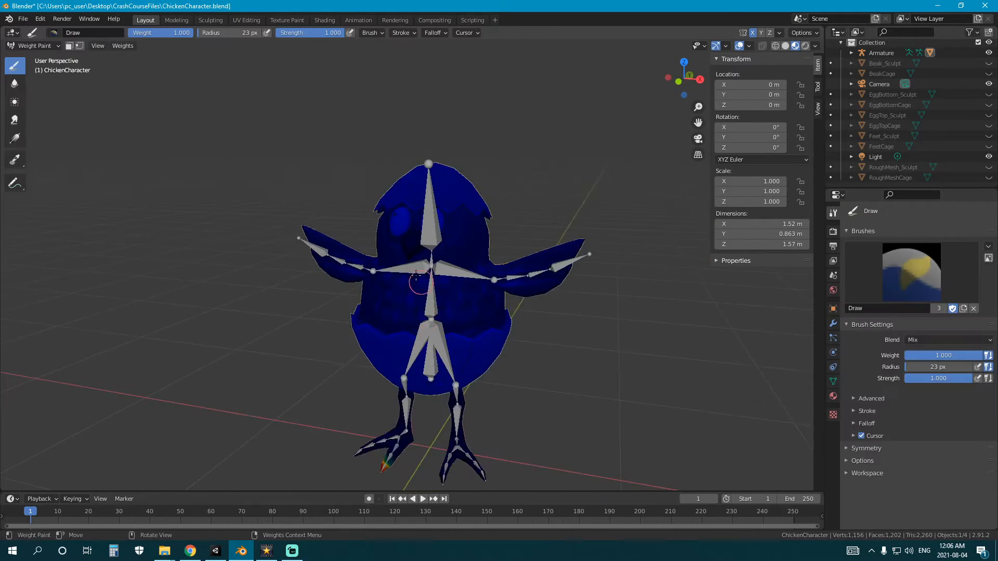
scroll(416, 280, "down", 1)
scroll(376, 260, "down", 1)
mouse_move(376, 261)
middle_mouse_down()
mouse_move(457, 283)
mouse_move(370, 261)
mouse_move(445, 223)
mouse_move(439, 283)
mouse_move(403, 265)
mouse_move(476, 264)
middle_mouse_up()
scroll(470, 285, "up", 3)
scroll(470, 286, "up", 2)
scroll(442, 272, "down", 1)
scroll(476, 265, "down", 1)
key("ctrl+Tab")
left_click(422, 261)
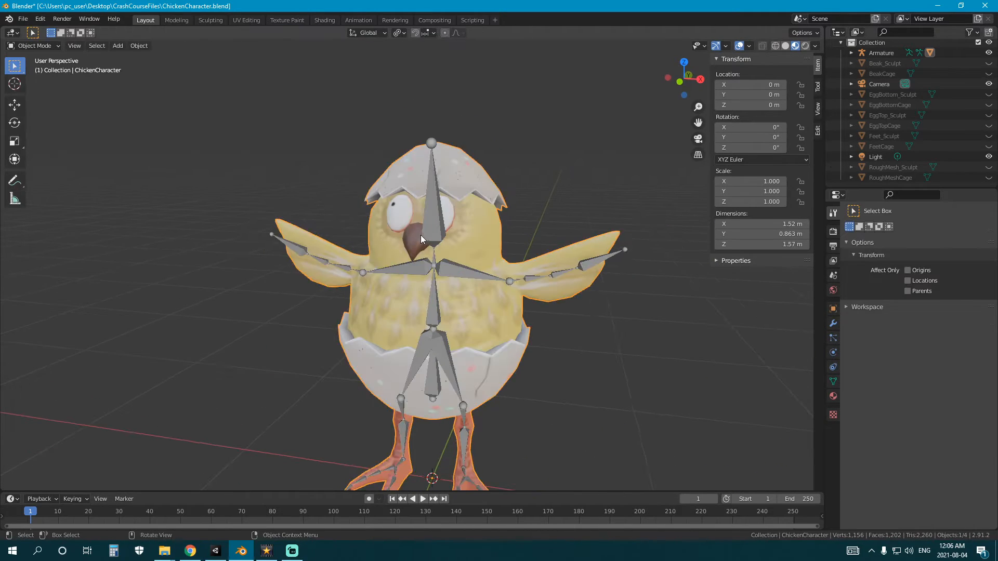
Step: Separate the beak, both eyes and the top eggshell from the chicken mesh by selection, and return to Object Mode
key("Tab")
key("KP_3")
scroll(434, 278, "up", 3)
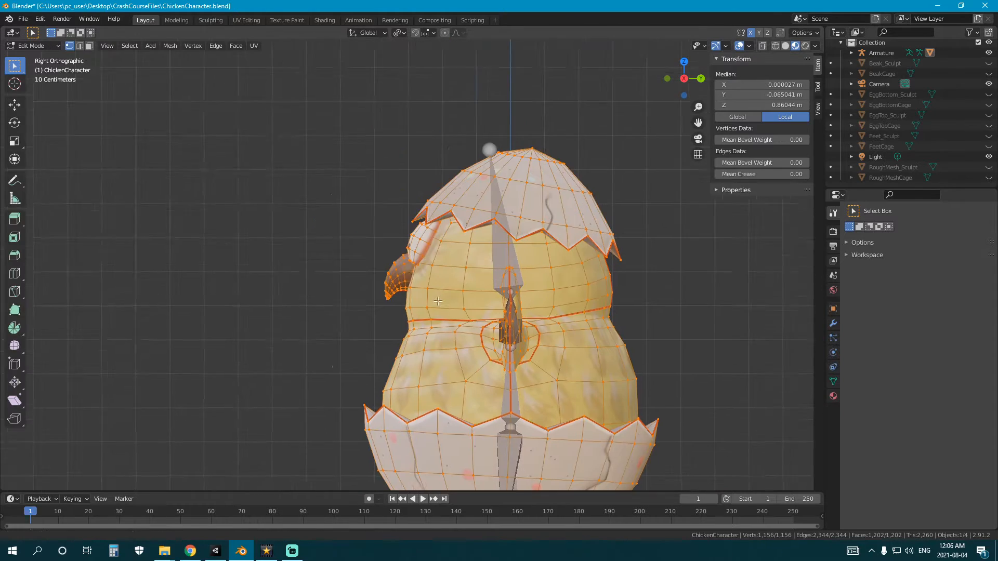
scroll(438, 301, "up", 3)
middle_click_drag(438, 301, 477, 334, "shift")
key("alt+a")
key("l")
key("l")
middle_click_drag(363, 279, 437, 299)
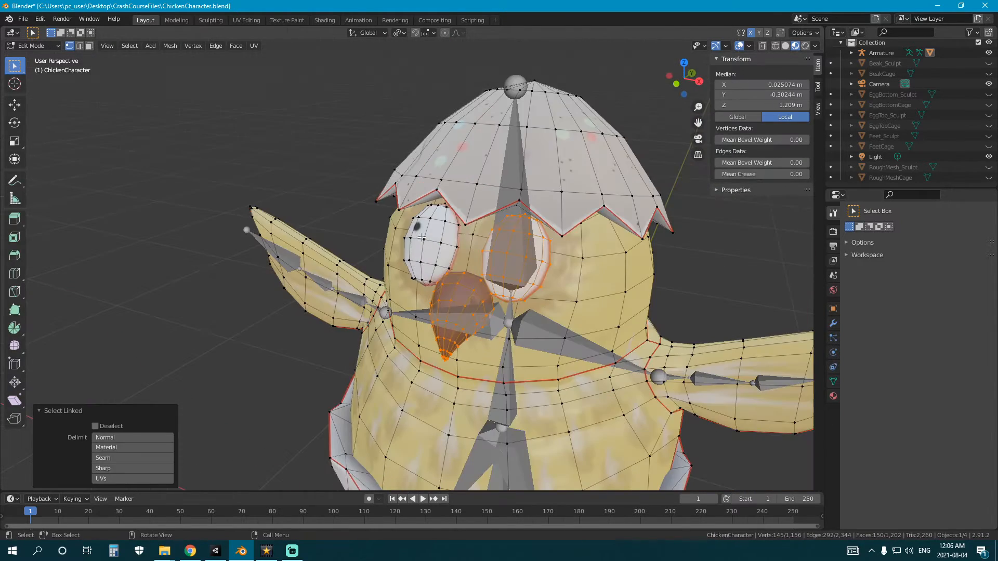
key("l")
mouse_move(422, 237)
middle_mouse_down()
mouse_move(359, 235)
mouse_move(424, 236)
middle_mouse_up()
key("l")
scroll(535, 261, "down", 3)
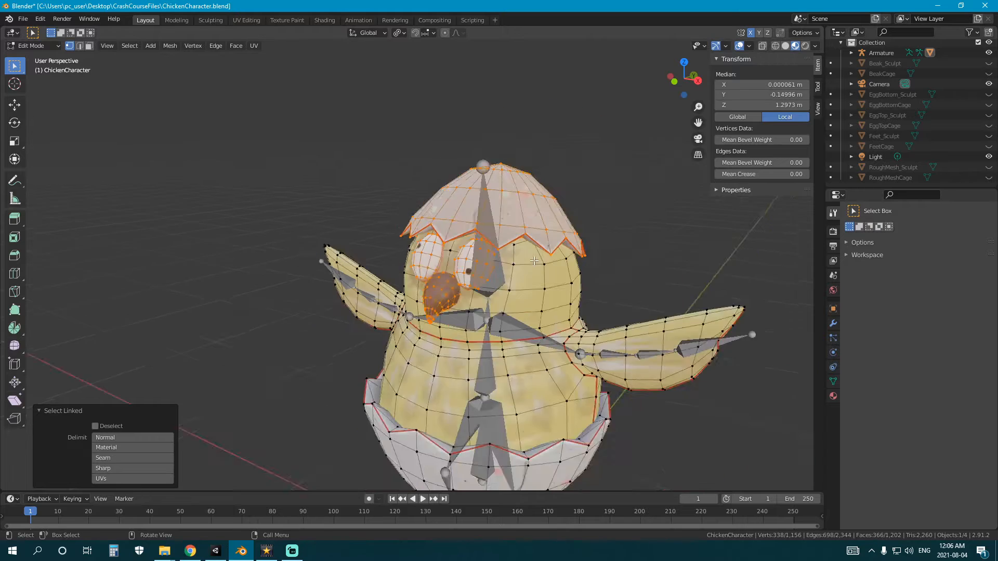
middle_click_drag(534, 261, 493, 289)
scroll(519, 292, "down", 3)
key("p")
left_click(520, 273)
key("Tab")
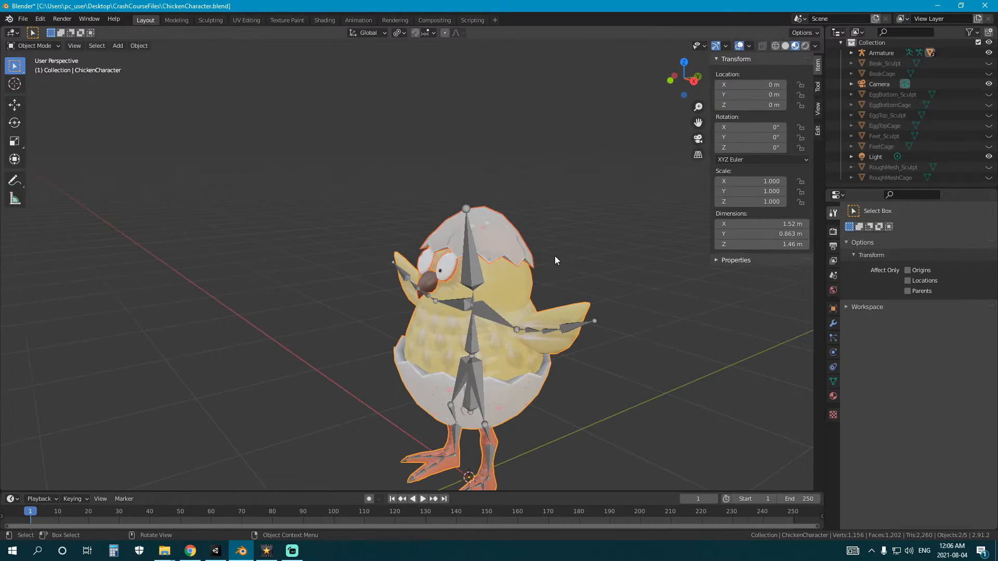
Step: Check the separation by selecting the head-parts object and the chicken body in turn
middle_click_drag(485, 245, 540, 250)
scroll(472, 298, "up", 2)
left_click(459, 276)
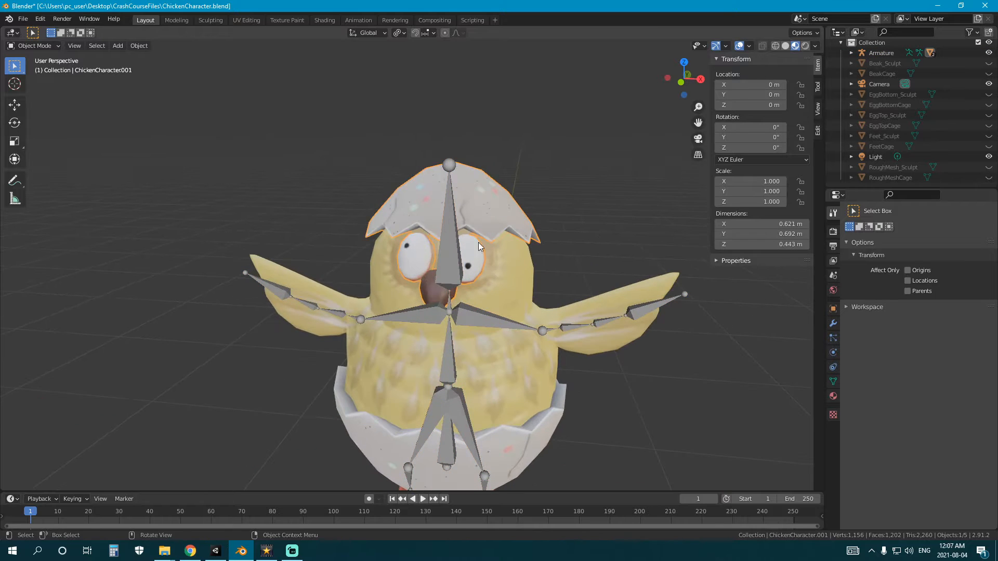
middle_click_drag(478, 242, 529, 277)
scroll(498, 268, "down", 2)
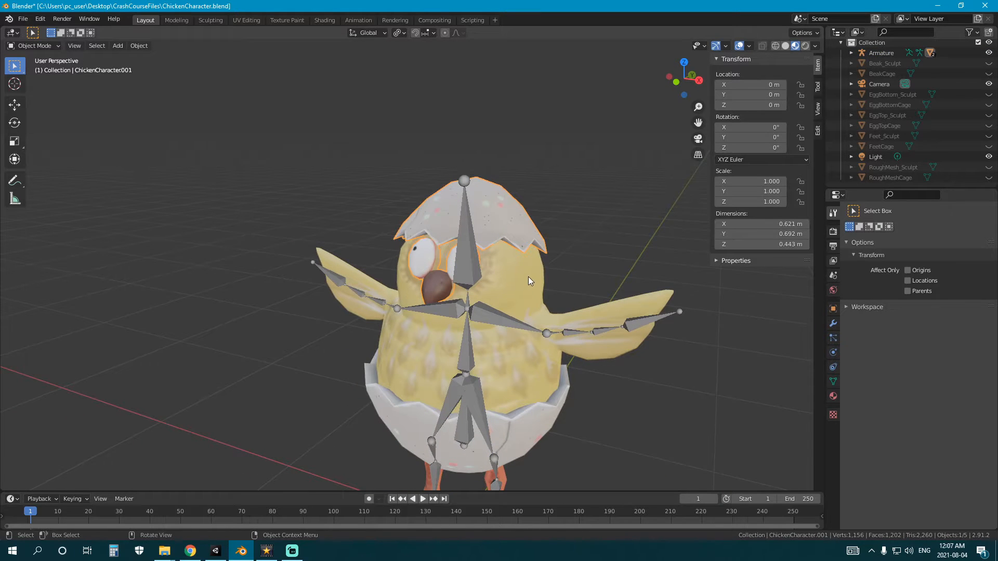
left_click(528, 277)
scroll(438, 301, "down", 2)
middle_click_drag(403, 291, 507, 293)
scroll(467, 304, "up", 4)
scroll(451, 300, "up", 4)
scroll(456, 303, "down", 2)
scroll(448, 296, "down", 3)
scroll(513, 288, "up", 1)
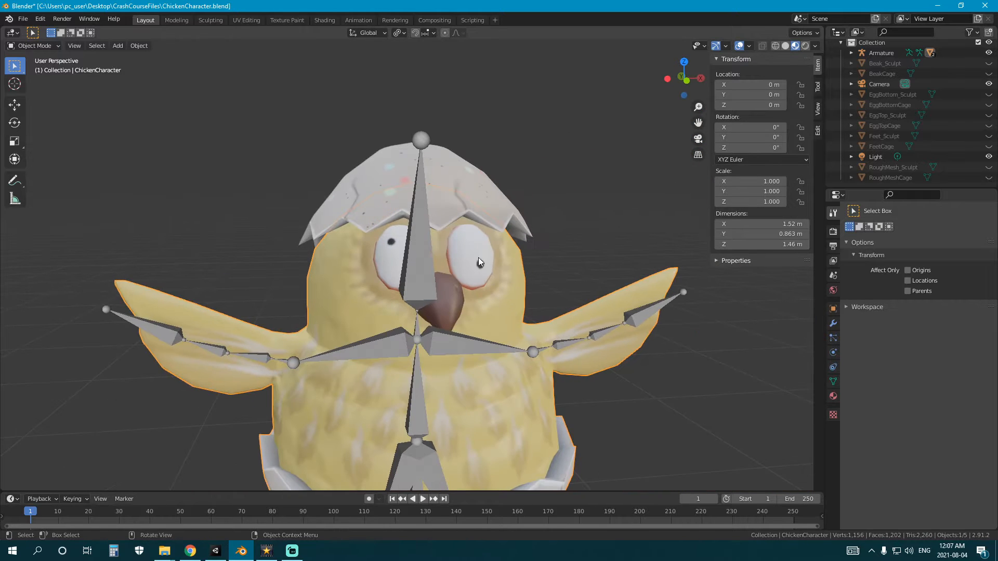
Step: Inspect the separated head parts around the head bone again and leave the chicken body selected
mouse_move(478, 257)
middle_mouse_down()
mouse_move(421, 267)
mouse_move(526, 312)
mouse_move(516, 299)
middle_mouse_up()
scroll(491, 292, "up", 2)
scroll(476, 290, "up", 1)
key("shift+z")
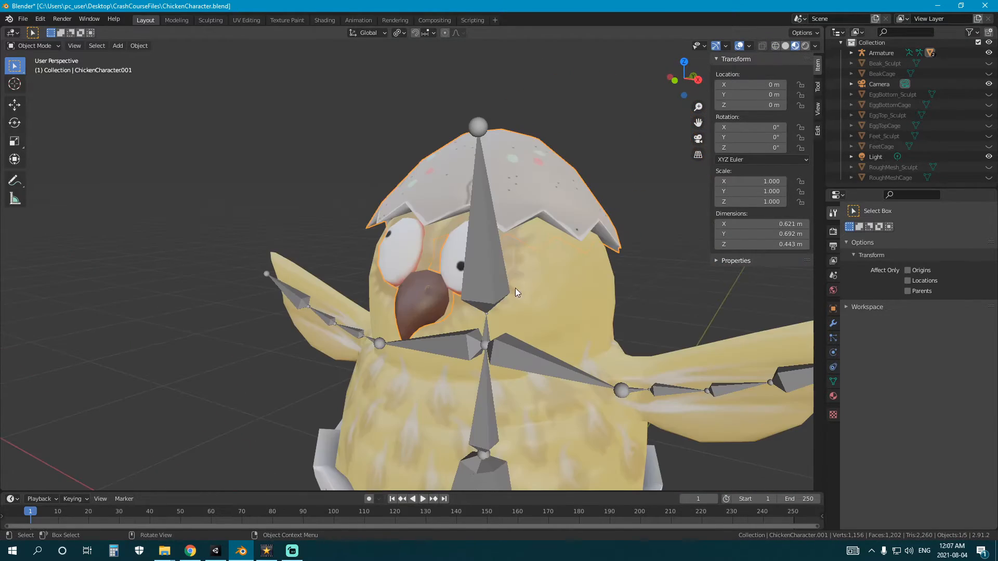
mouse_move(516, 288)
middle_mouse_down()
mouse_move(476, 273)
mouse_move(485, 283)
mouse_move(388, 293)
mouse_move(467, 291)
middle_mouse_up()
scroll(442, 295, "up", 1)
left_click(448, 297)
scroll(448, 297, "down", 1)
scroll(447, 297, "down", 2)
left_click(552, 279)
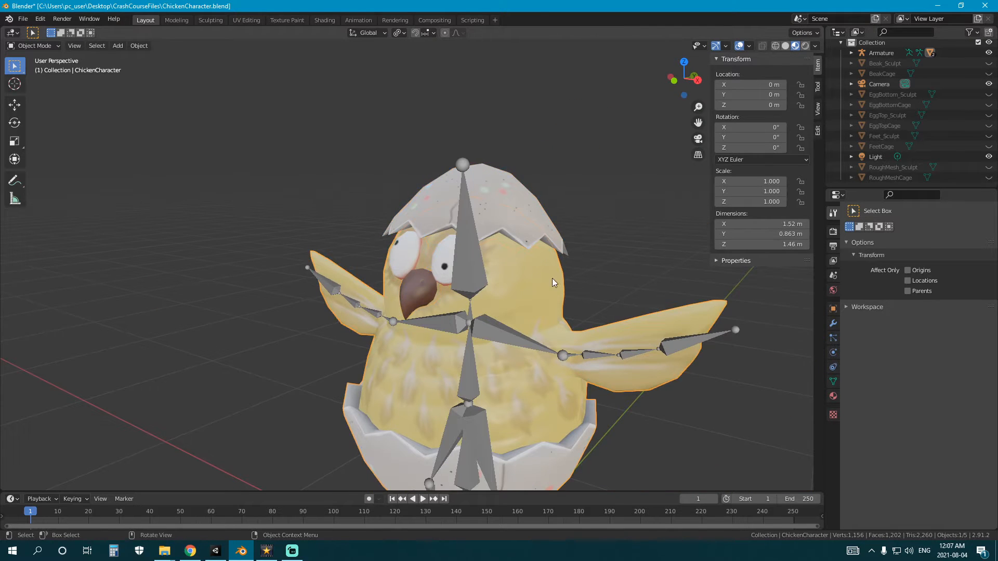
Step: Add the separated head parts to the chicken body selection and transfer the body's weights to them in Weight Paint mode
left_click(460, 217, "shift")
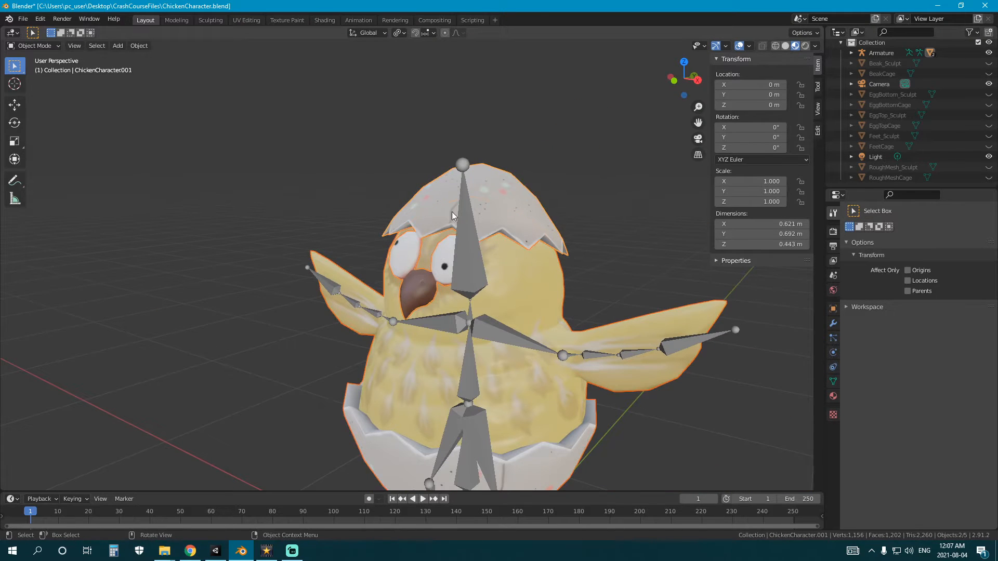
mouse_move(452, 254)
middle_mouse_down()
mouse_move(509, 261)
mouse_move(445, 263)
middle_mouse_up()
scroll(508, 262, "down", 2)
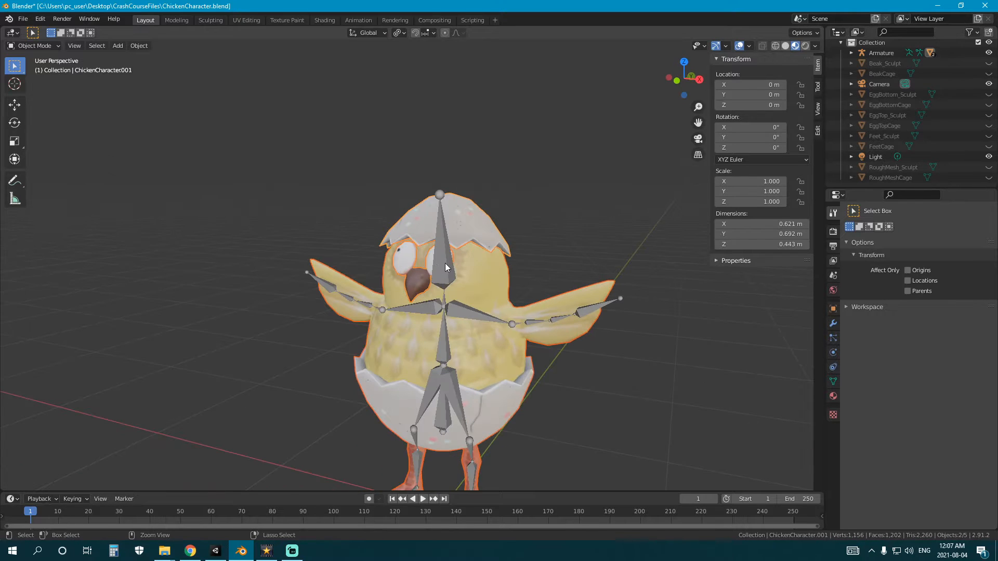
key("ctrl+Tab")
left_click(374, 229)
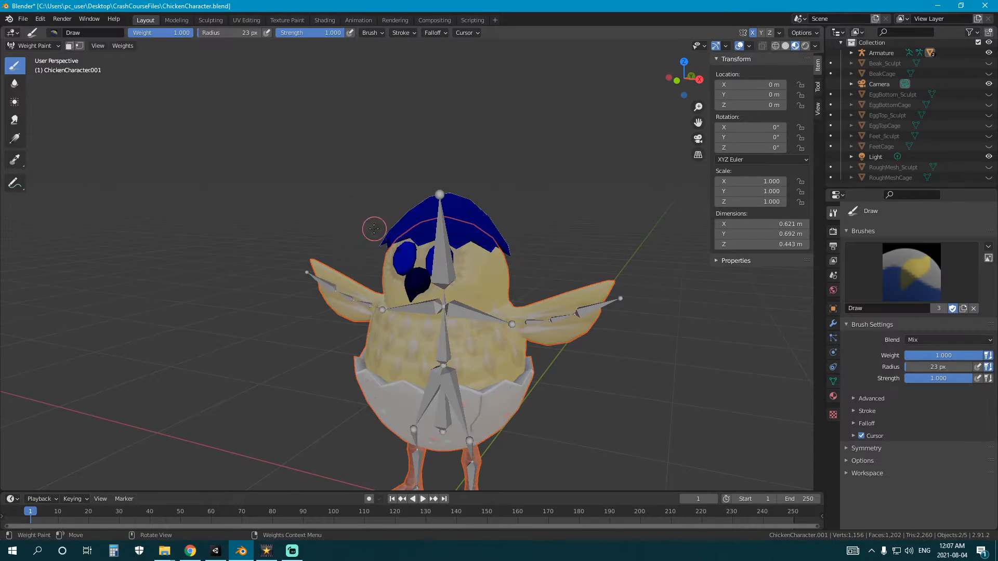
left_click(132, 47)
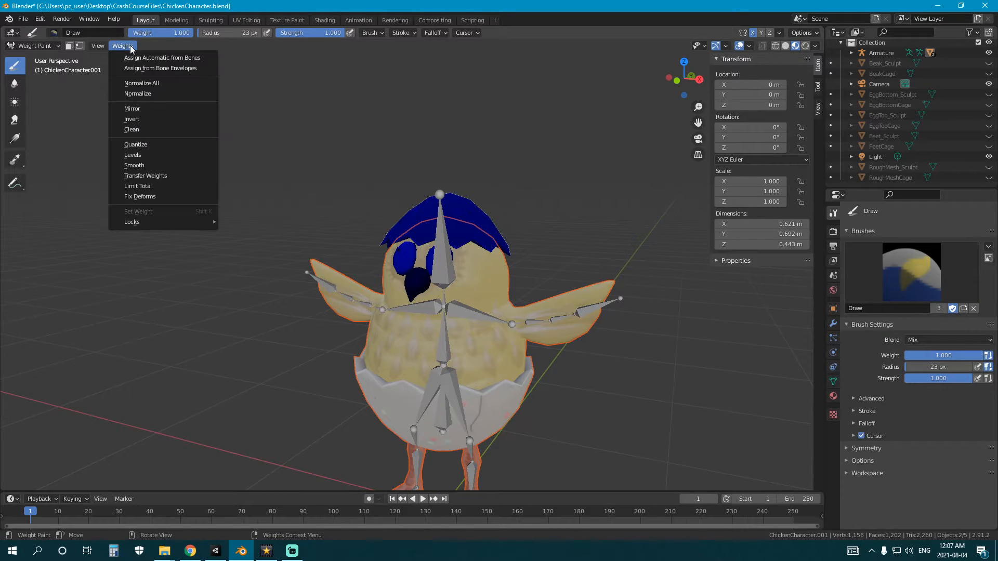
left_click(181, 176)
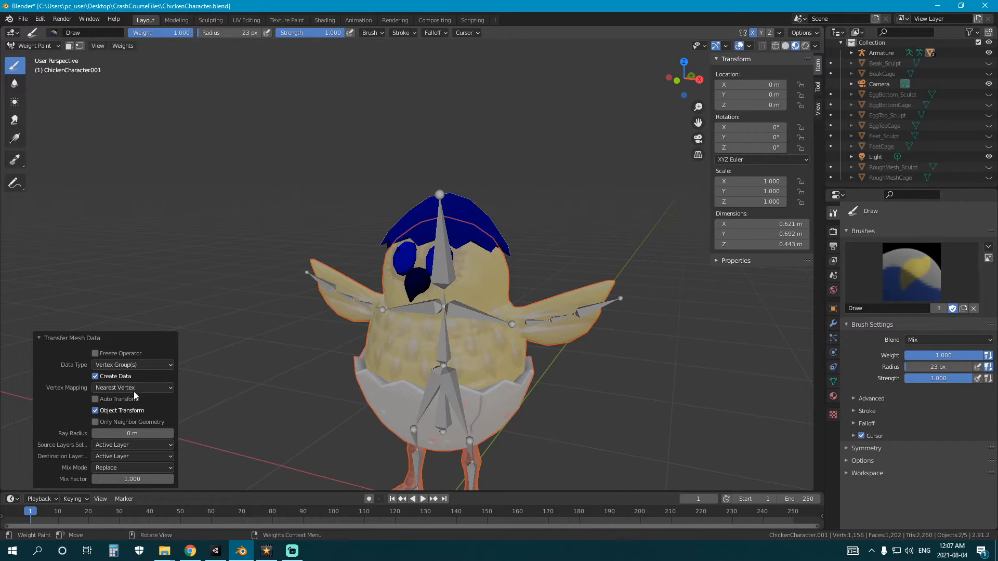
Step: Keep the weight transfer's vertex mapping at Nearest Vertex, set its source layers selection to By Name, and return to Object Mode
left_click(117, 389)
left_click(103, 386)
left_click(110, 445)
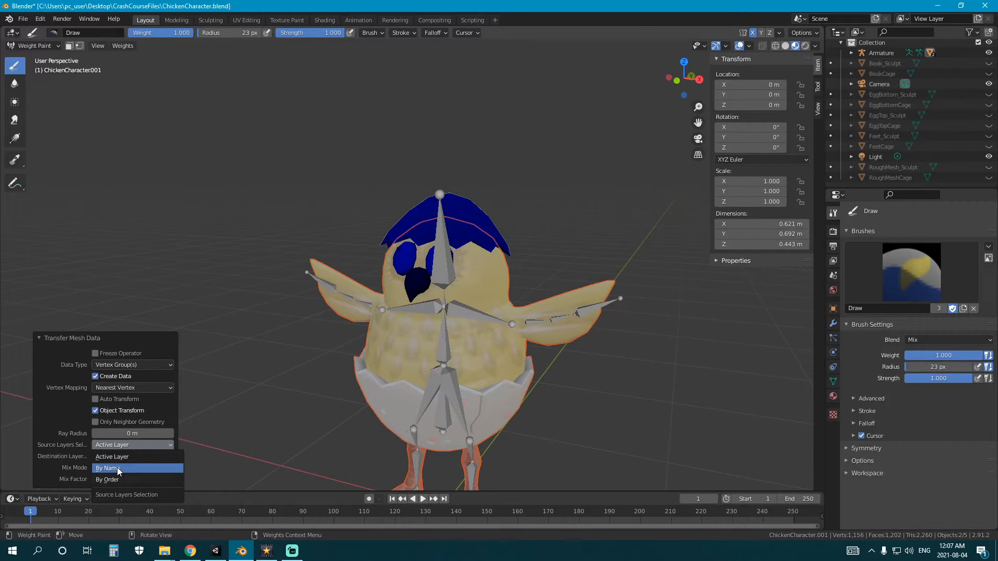
left_click(117, 467)
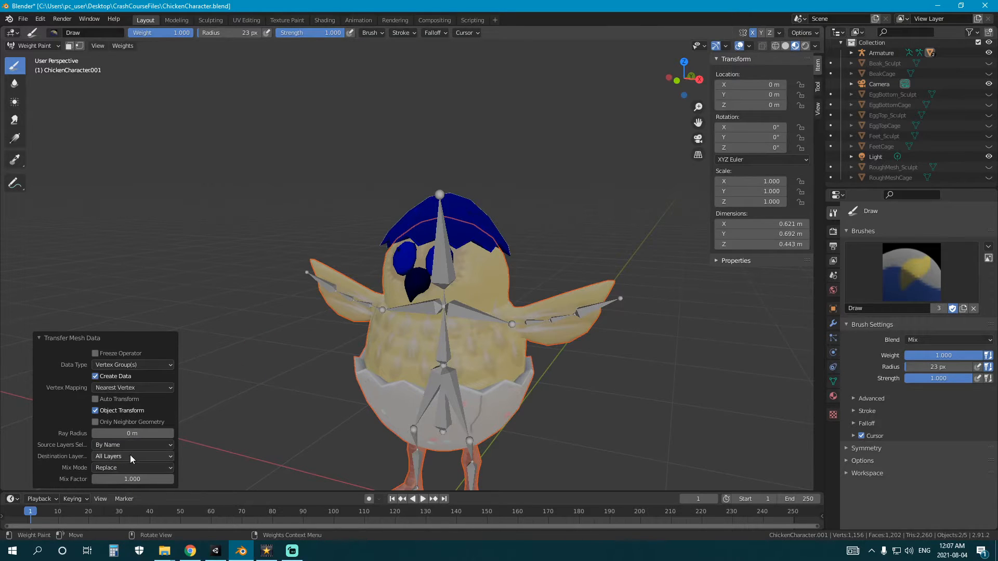
mouse_move(489, 283)
middle_mouse_down()
mouse_move(517, 283)
mouse_move(493, 283)
middle_mouse_up()
key("ctrl+Tab")
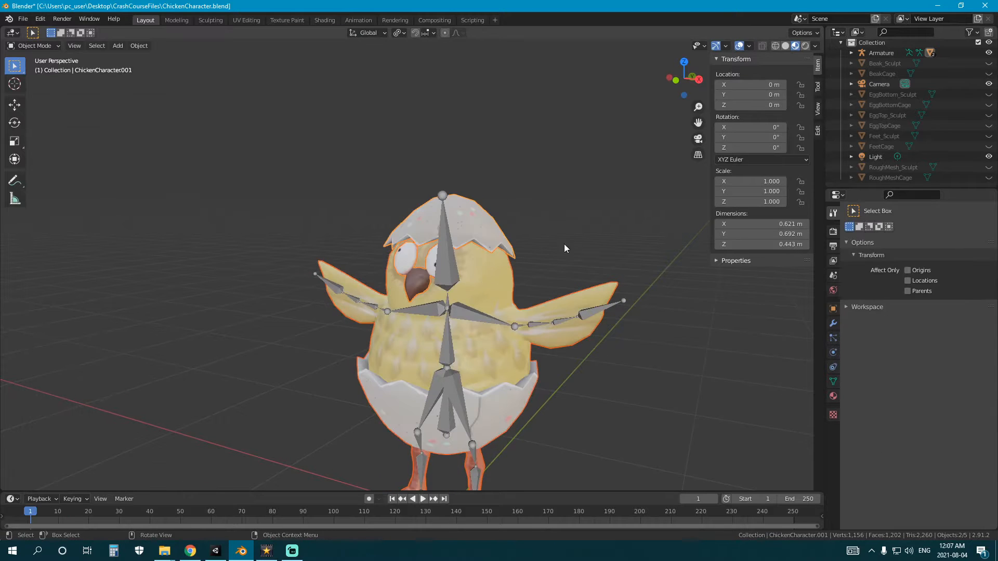
Step: Test how the head parts follow the Head bone with a free trial rotation in Pose Mode, and cancel it
left_click(444, 282)
key("ctrl+Tab")
left_click(444, 281)
key("r")
key("r")
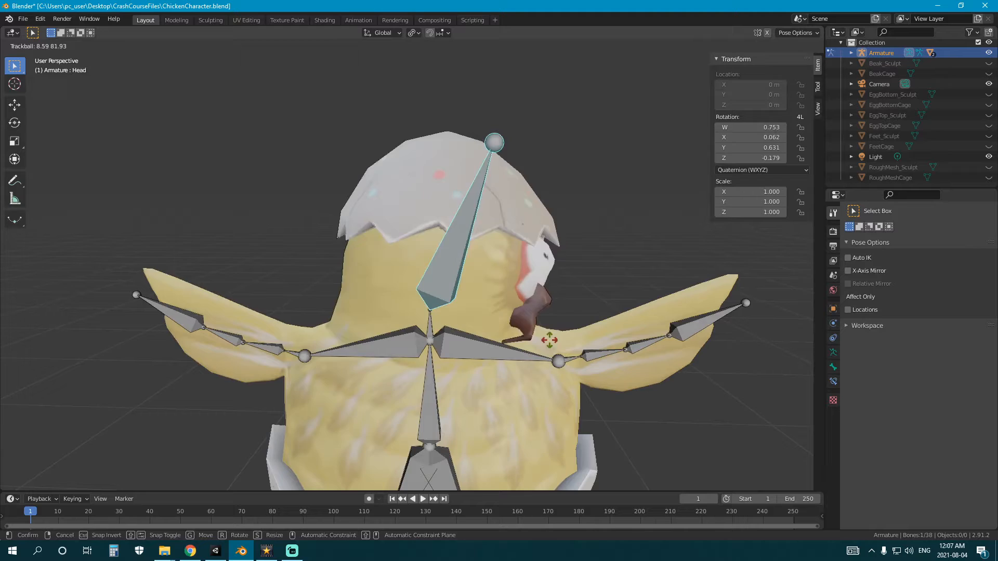
right_click(548, 339)
Step: Check the eyes, beak and eggshell from other angles with further trial rotations of the Head bone, cancelling each one
middle_click_drag(644, 333, 549, 371)
key("r")
right_click(598, 361)
key("r")
key("r")
right_click(546, 372)
key("r")
key("r")
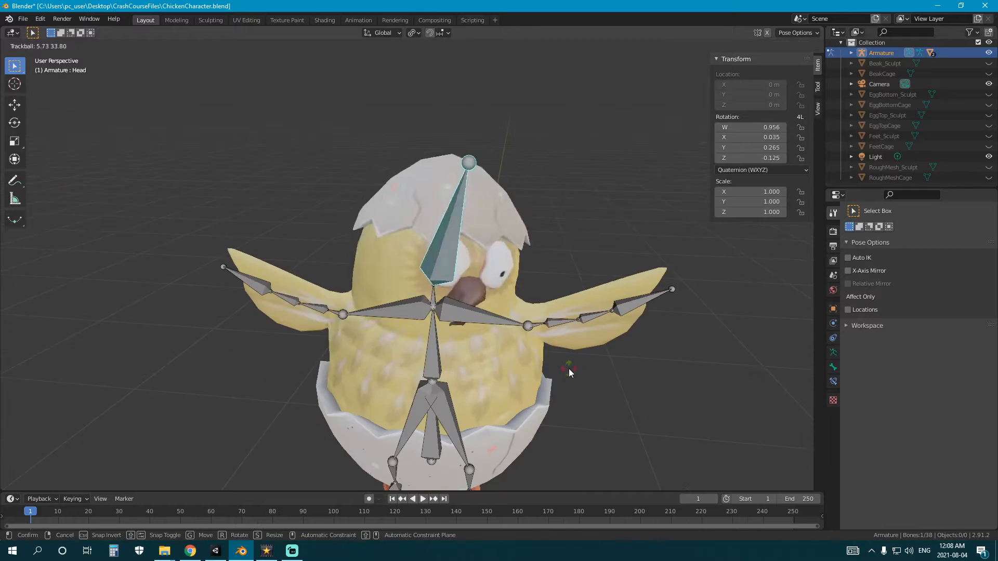
right_click(536, 359)
middle_click_drag(520, 354, 465, 340)
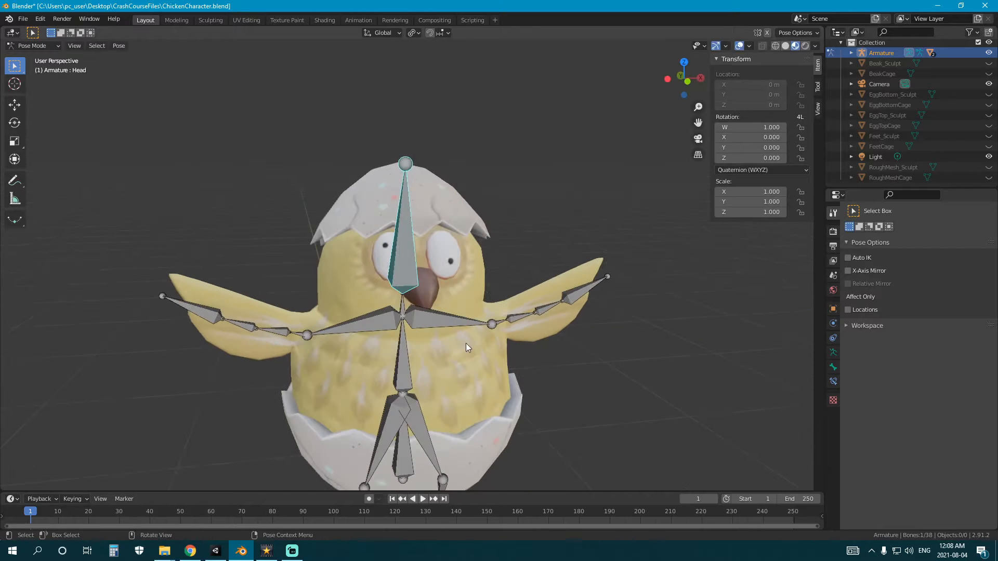
Step: Separate the beak and both eyes from the head-parts mesh by selection and return to Object Mode
key("ctrl+Tab")
left_click(435, 302)
key("Tab")
scroll(466, 349, "up", 3)
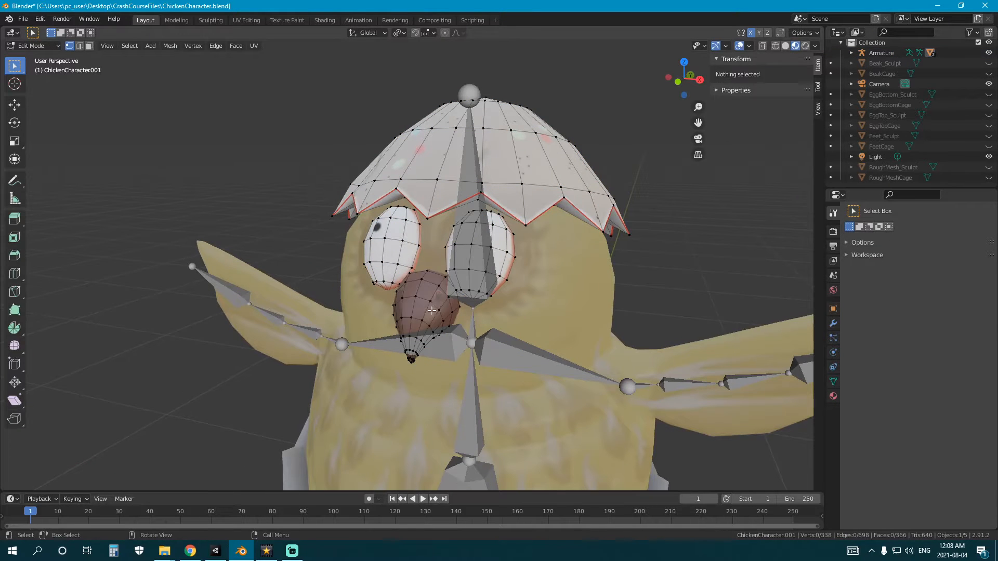
key("l")
key("l")
key("l")
middle_click_drag(408, 250, 384, 251)
key("p")
left_click(484, 340)
key("Tab")
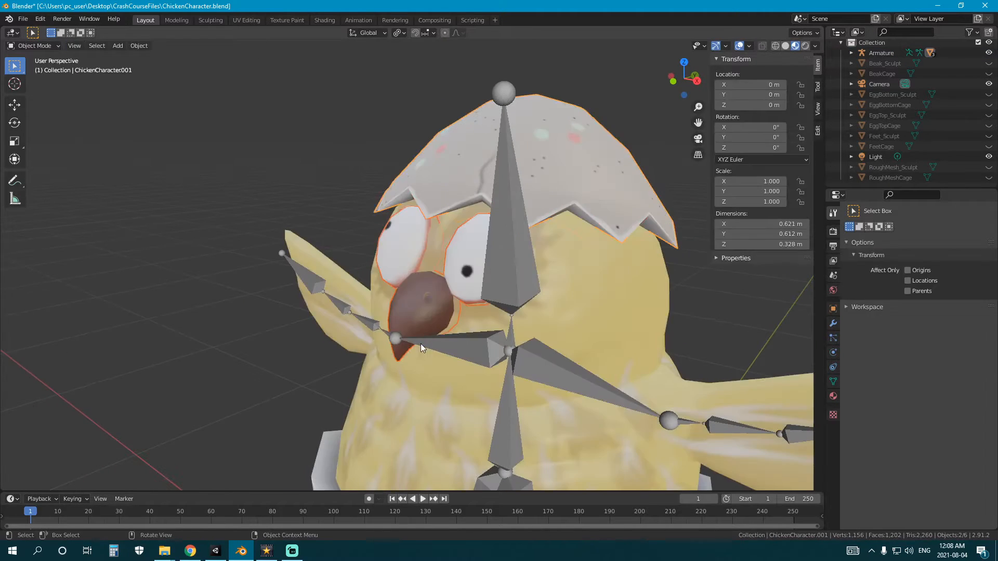
Step: Join the top eggshell back into the chicken body and select the eyes-and-beak object
scroll(422, 348, "down", 3)
middle_click_drag(516, 271, 476, 300)
left_click(505, 269, "shift")
key("ctrl+j")
scroll(468, 291, "up", 2)
left_click(448, 272)
middle_click_drag(401, 316, 458, 317)
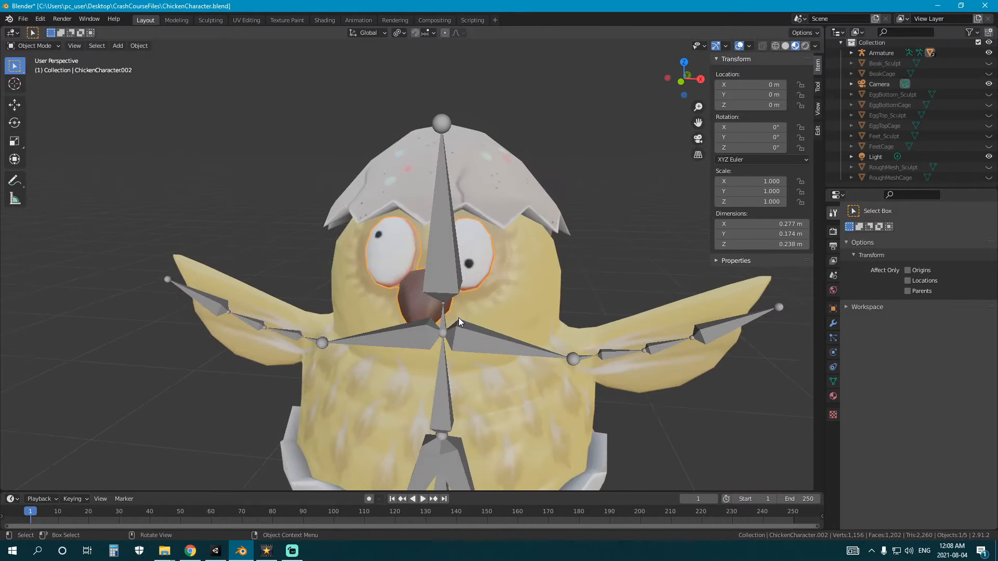
Step: Assign all vertices of the eyes-and-beak mesh to the Head vertex group with weight 1.000 and return to Object Mode
key("Tab")
key("a")
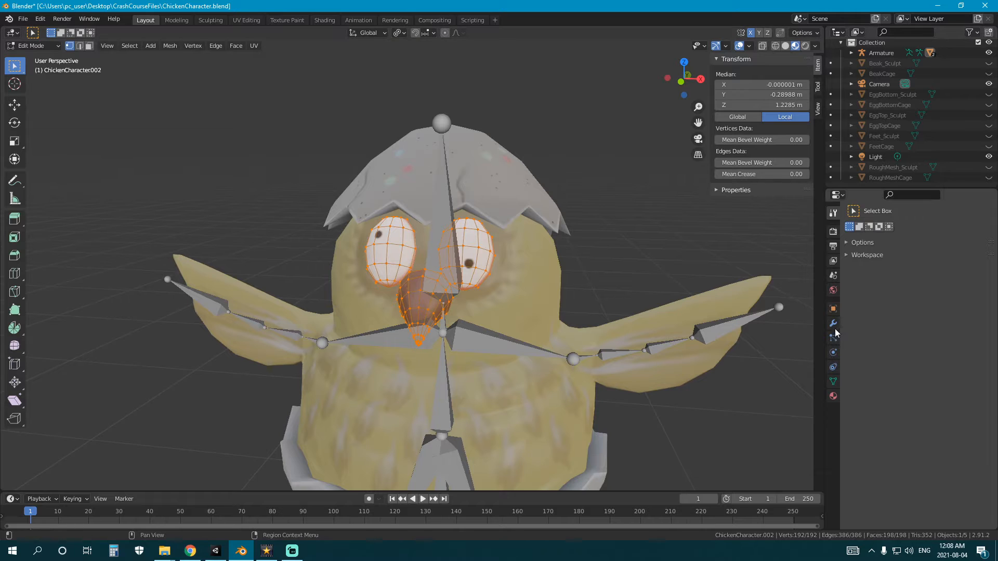
left_click(834, 381)
scroll(908, 286, "up", 10)
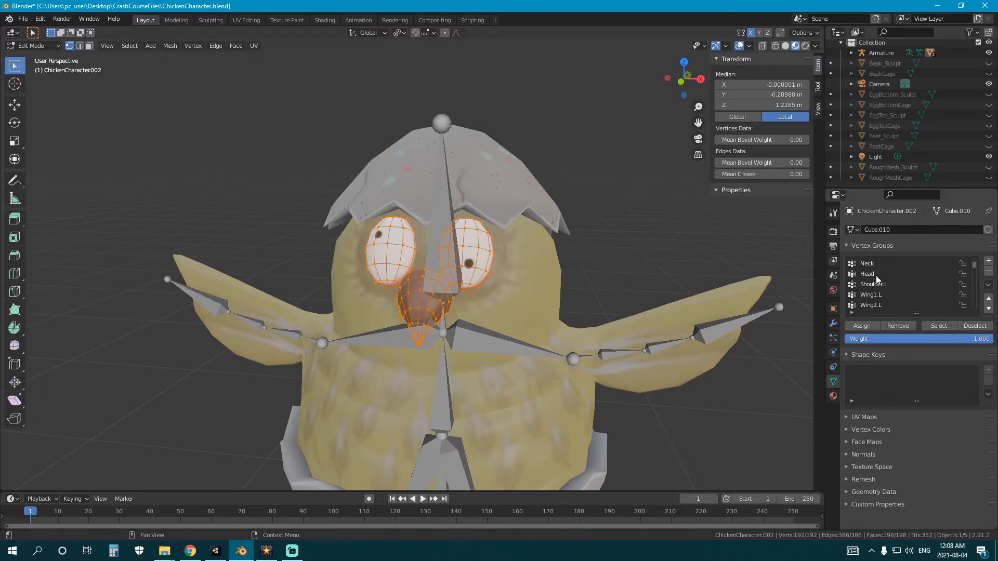
left_click(878, 265)
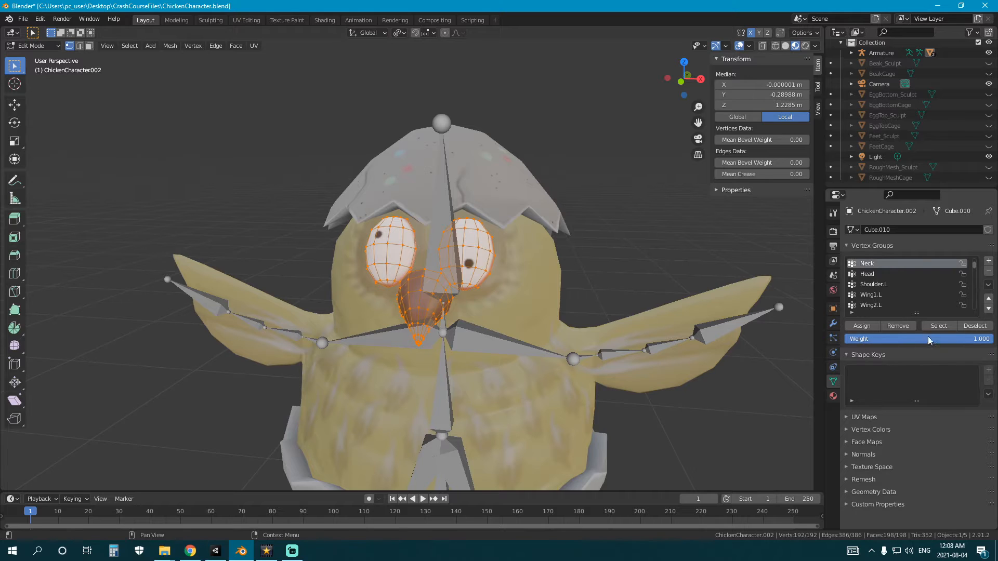
left_click(866, 276)
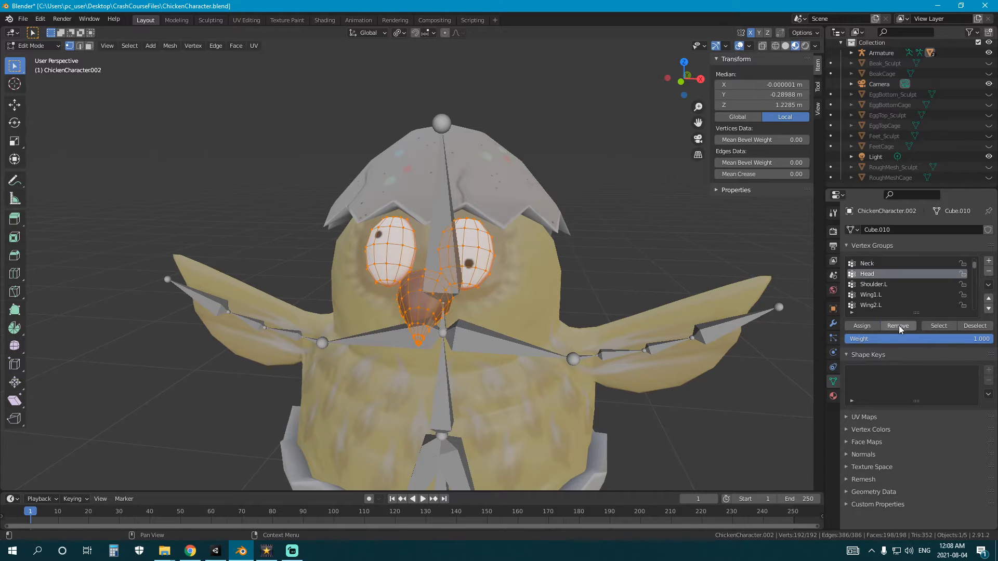
scroll(908, 295, "up", 2)
left_click(880, 276)
left_click(863, 327)
key("Tab")
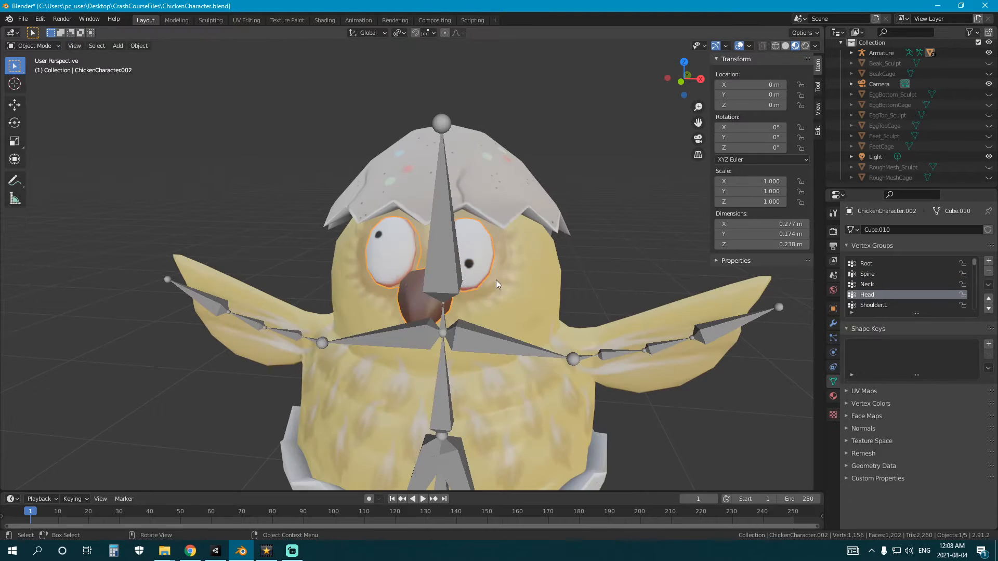
Step: Check the new eye and beak weights by trial-rotating the Head bone freely in Pose Mode, and cancel the rotation
left_click(457, 276)
key("ctrl+Tab")
key("r")
key("r")
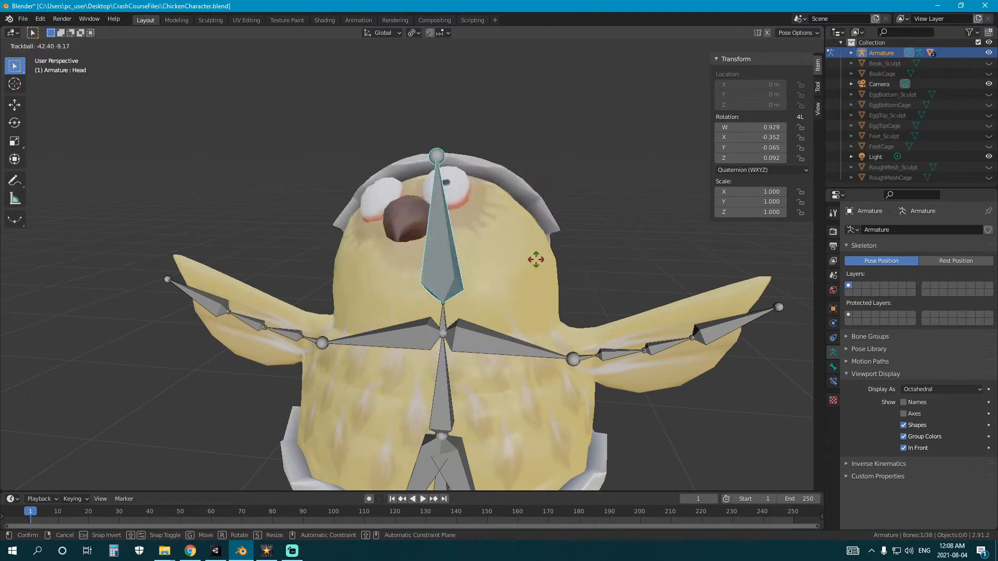
key("Escape")
key("ctrl+Tab")
Step: Review the Shoulder.L and Shoulder.R vertex groups of the eyes-and-beak mesh in Edit Mode and return to Object Mode
left_click(430, 287)
key("Tab")
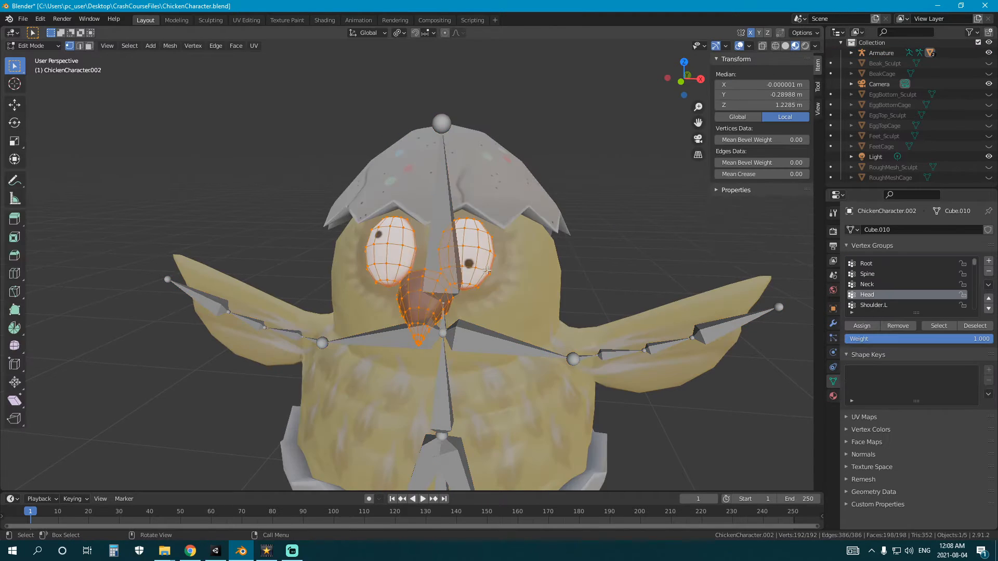
scroll(881, 291, "down", 1)
left_click(881, 293)
scroll(881, 303, "down", 5)
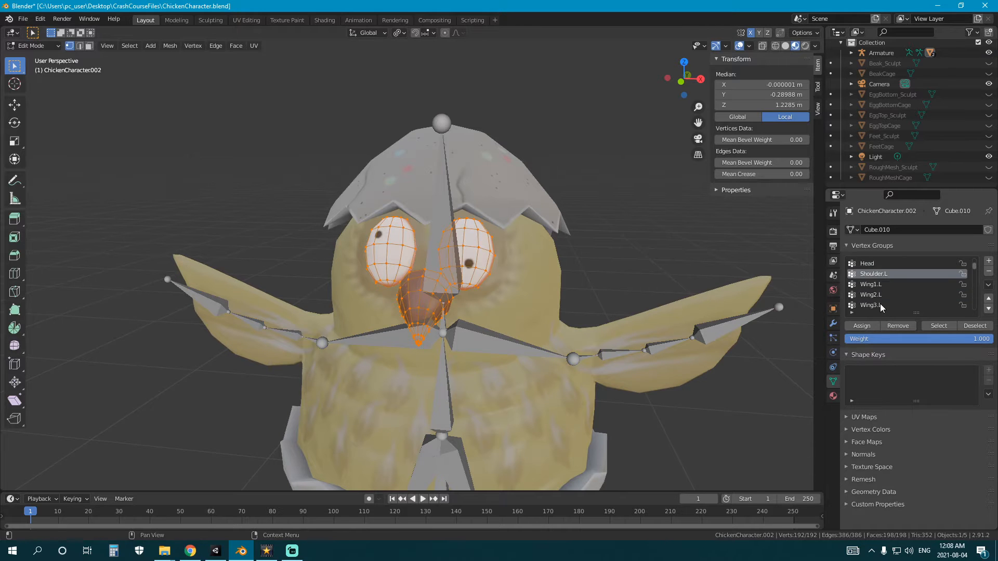
left_click(882, 296)
key("Tab")
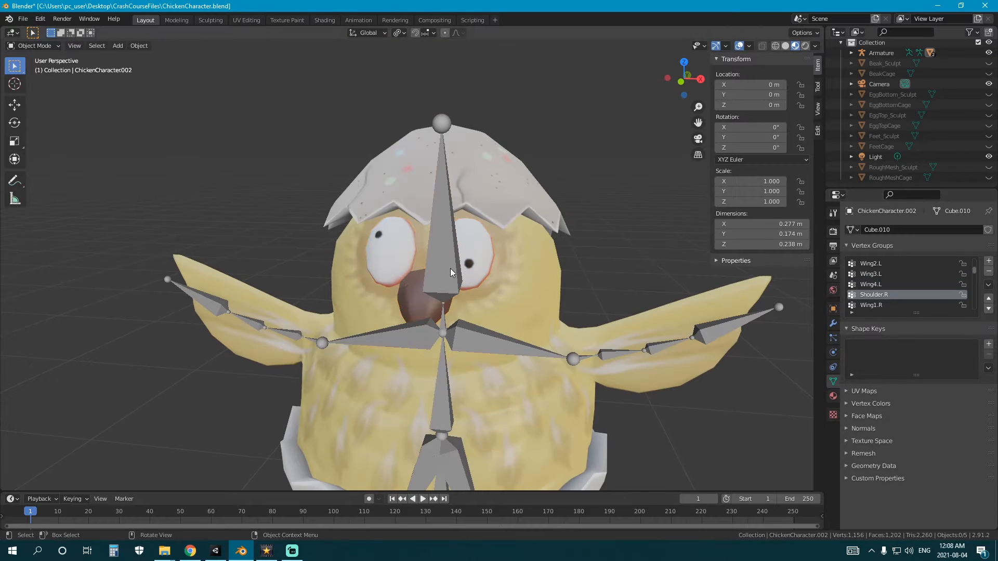
Step: Test the head deformation again with a free rotation and an X-axis rotation of the Head bone, cancelling both
left_click(449, 272)
key("ctrl+Tab")
key("r")
key("r")
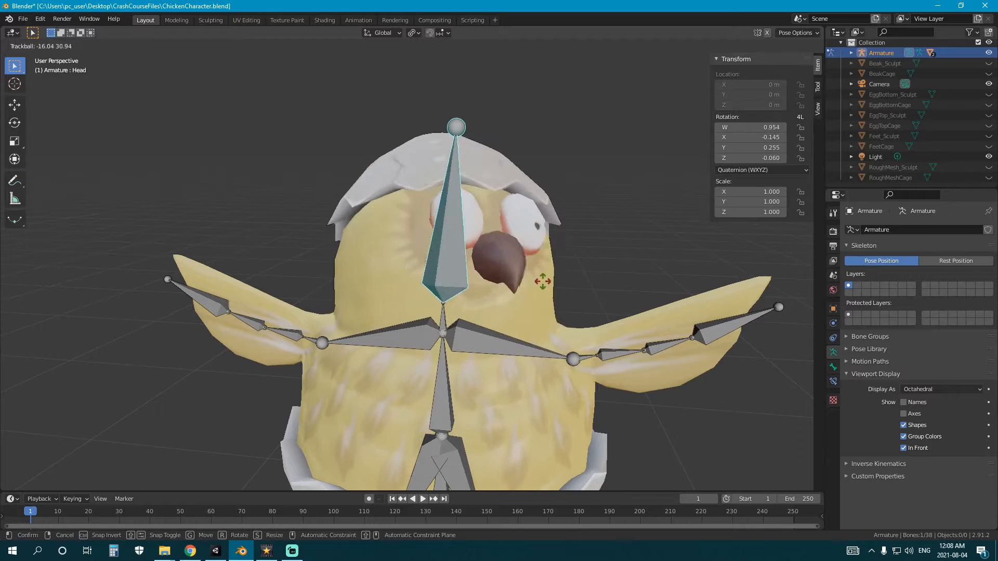
right_click(518, 276)
middle_click_drag(516, 276, 478, 270)
key("r")
key("x")
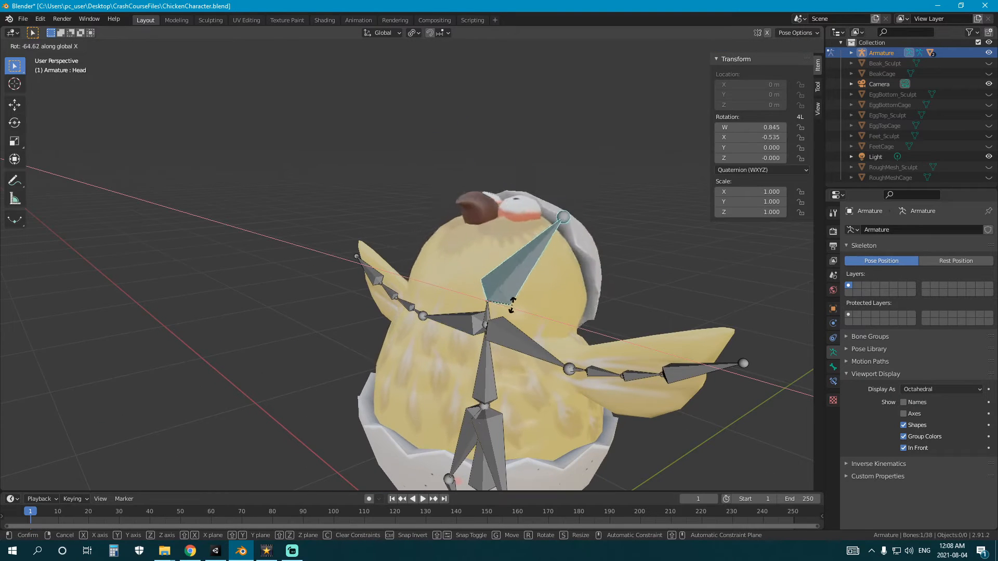
right_click(498, 301)
Step: Enter Edit Mode on the chicken body with face selection and select the linked head faces delimited by seams
key("ctrl+Tab")
left_click(539, 282)
key("Tab")
middle_click_drag(453, 325, 516, 328)
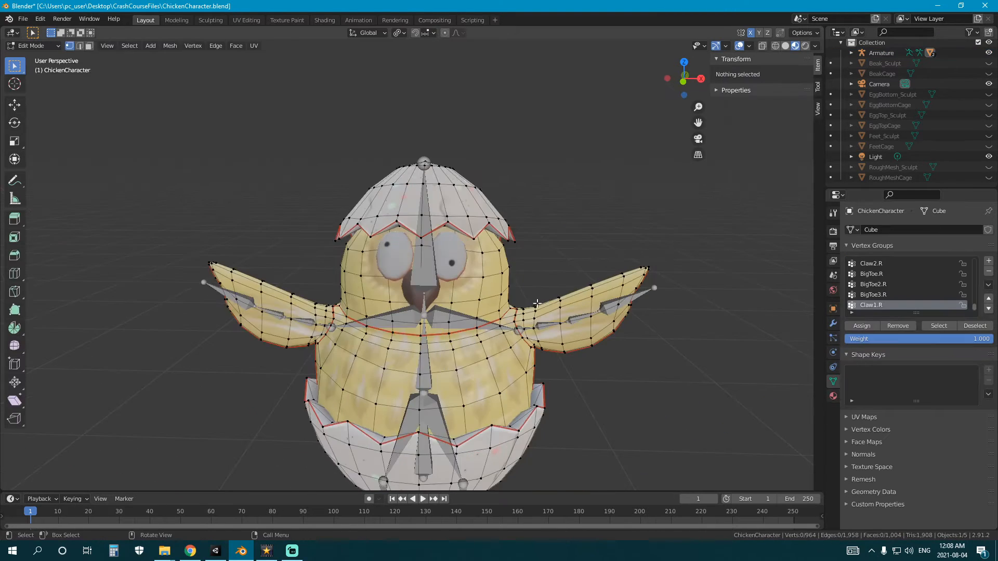
scroll(515, 329, "up", 2)
left_click(89, 46)
middle_click_drag(187, 296, 436, 296)
key("l")
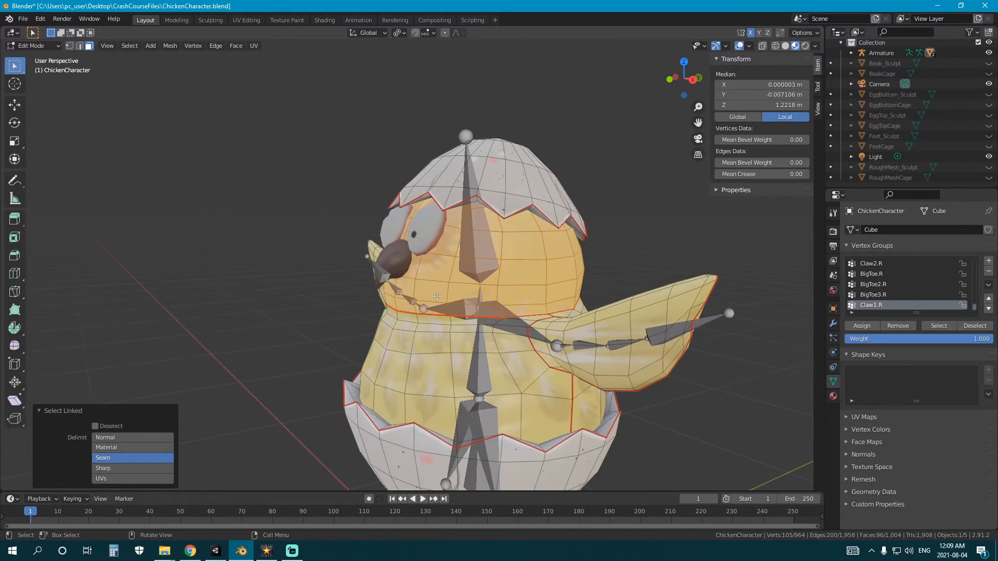
Step: Remove the head faces from the Spine vertex group, extend the selection to the top eggshell, and remove that selection too
scroll(902, 301, "up", 10)
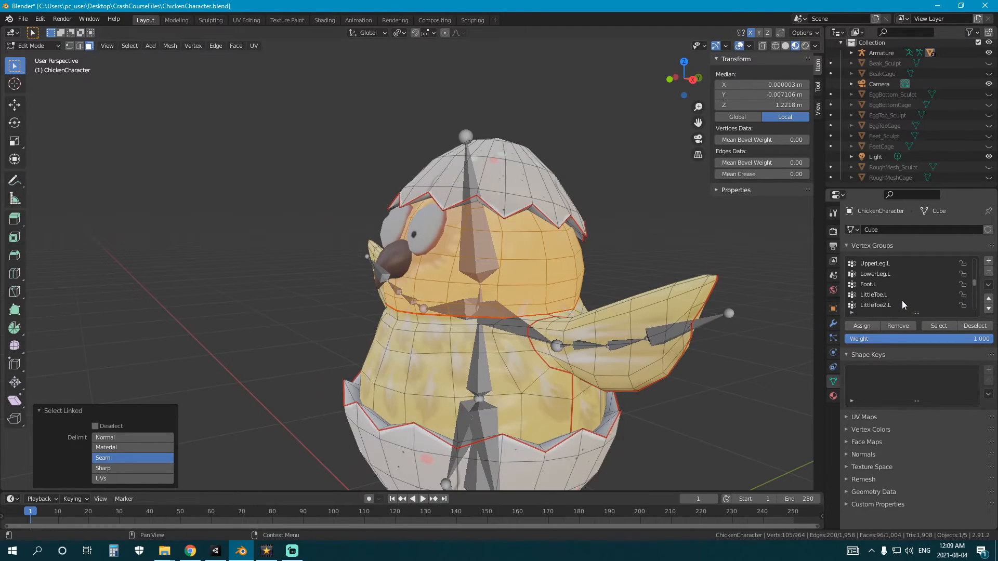
scroll(884, 297, "up", 6)
left_click(907, 323)
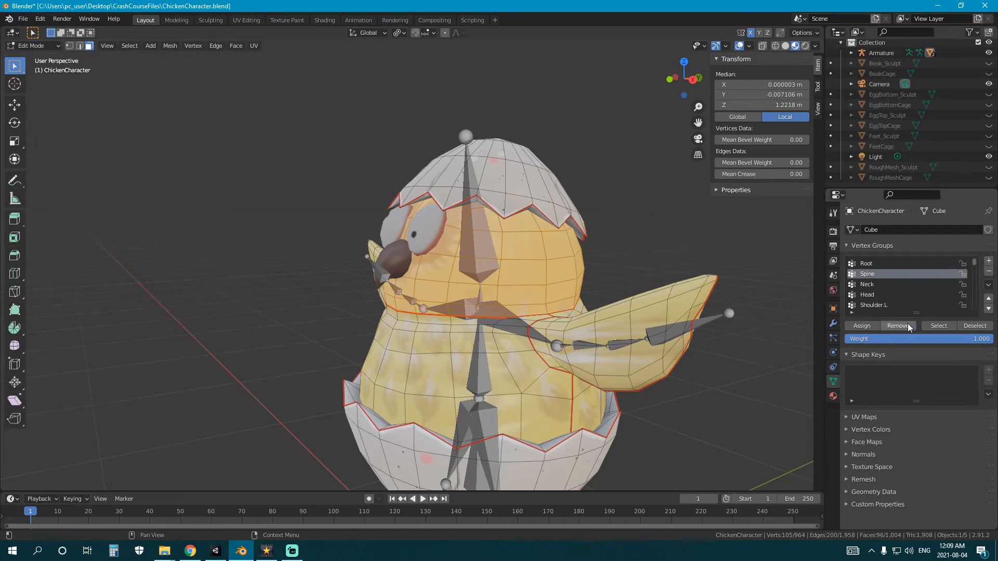
key("l")
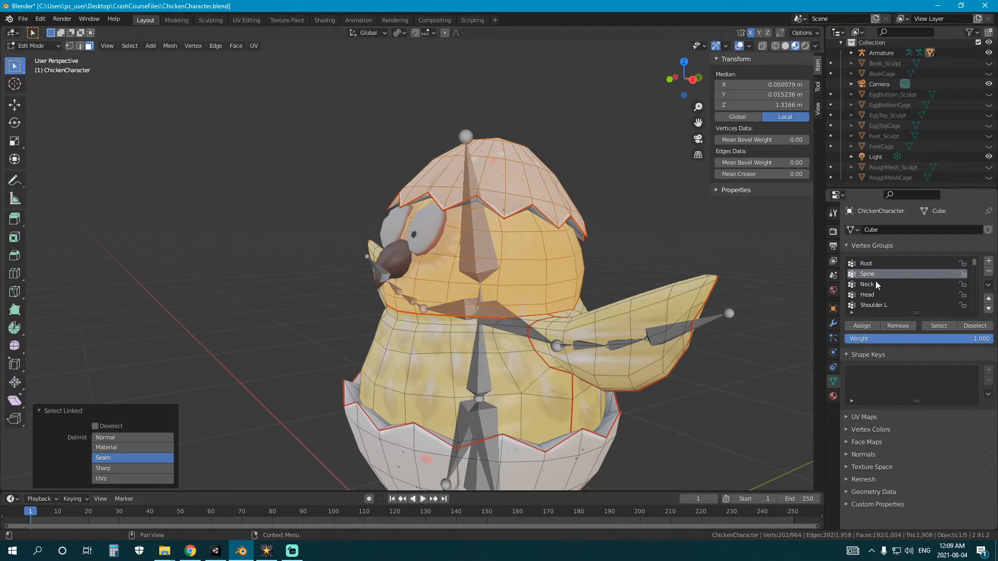
left_click(903, 326)
Step: Remove the selected head and eggshell faces from the Shoulder.L and Shoulder.R vertex groups and clear the selection
scroll(887, 292, "down", 1)
left_click(887, 294)
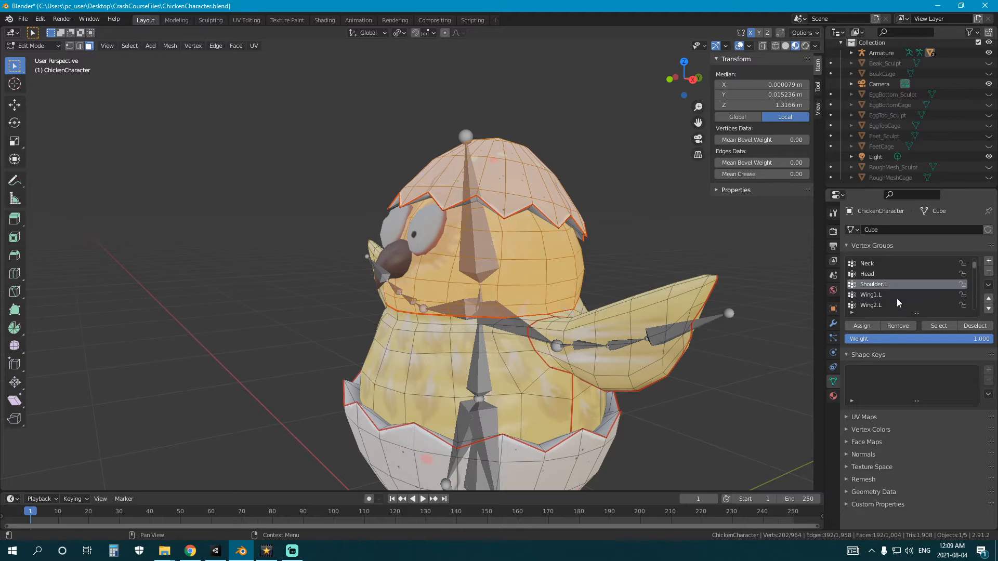
scroll(887, 306, "down", 3)
left_click(884, 304)
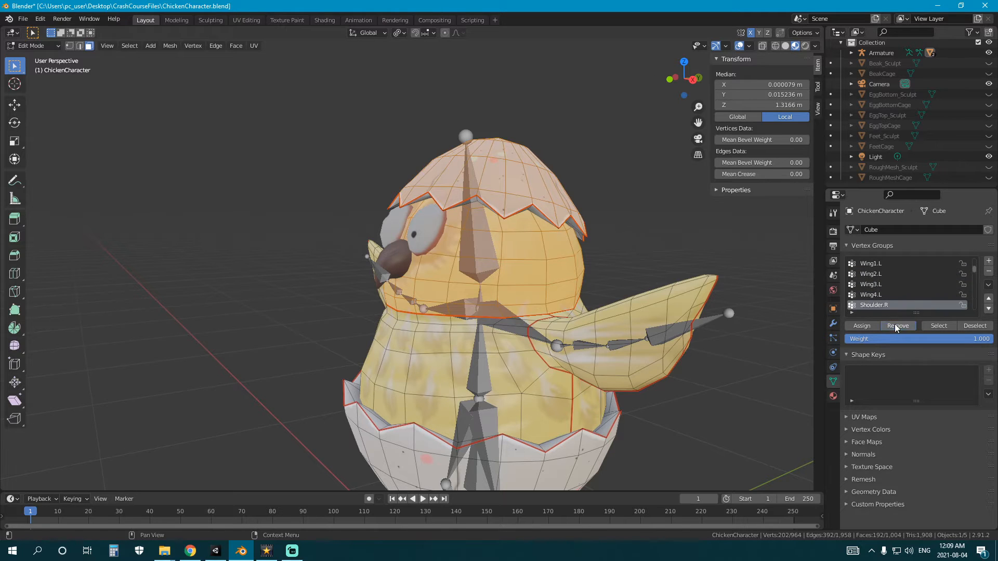
left_click(896, 327)
middle_click_drag(499, 260, 521, 258)
scroll(541, 258, "up", 1)
key("a")
key("a")
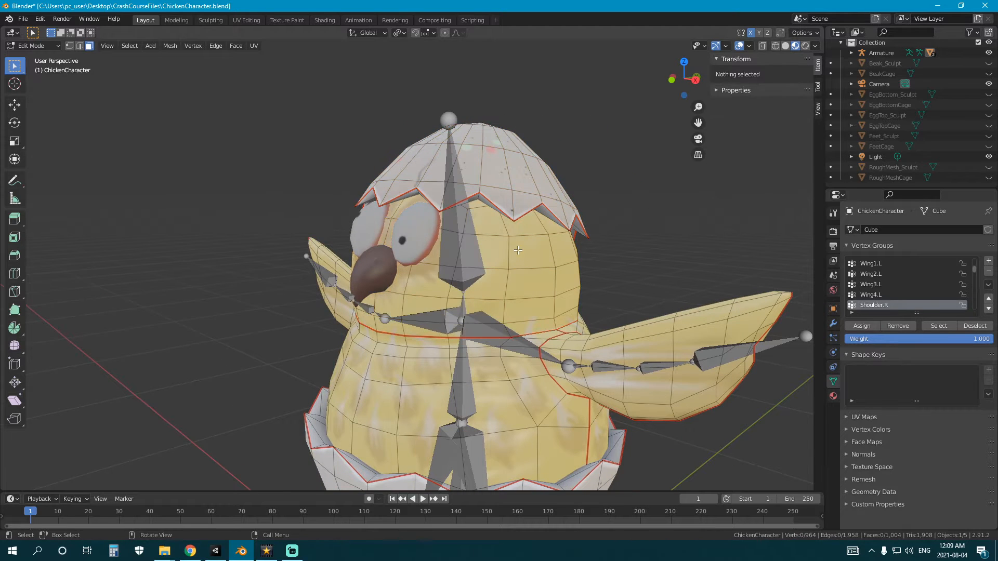
Step: Select the linked head and eggshell faces, remove them from the Neck vertex group, and assign them to Head at weight 1.000
key("l")
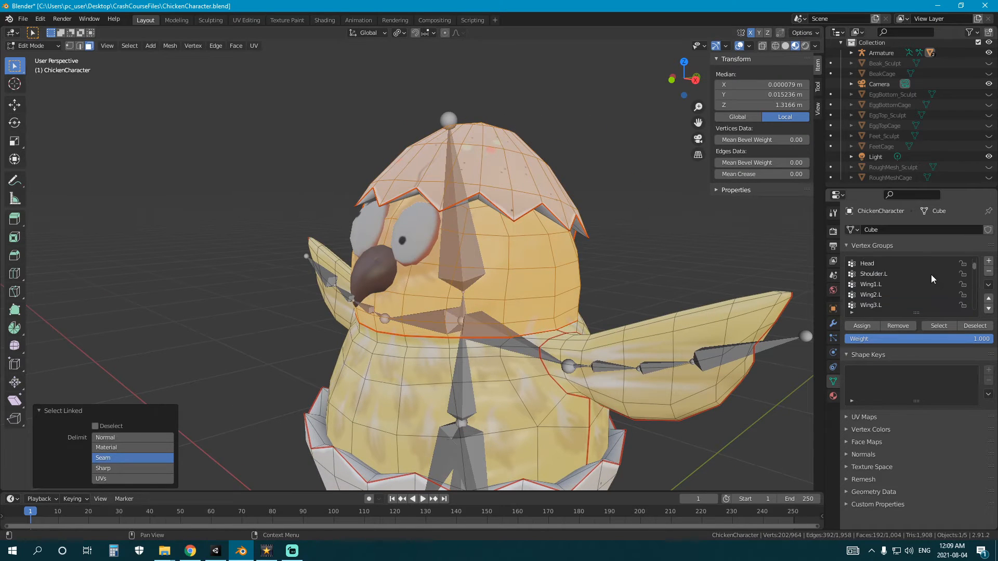
scroll(915, 280, "up", 5)
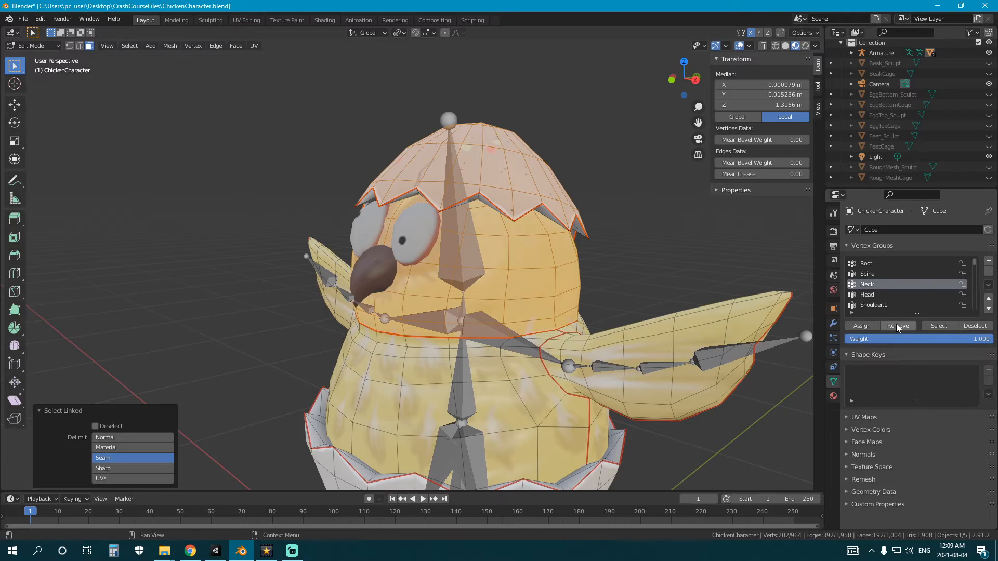
left_click(897, 323)
left_click(877, 295)
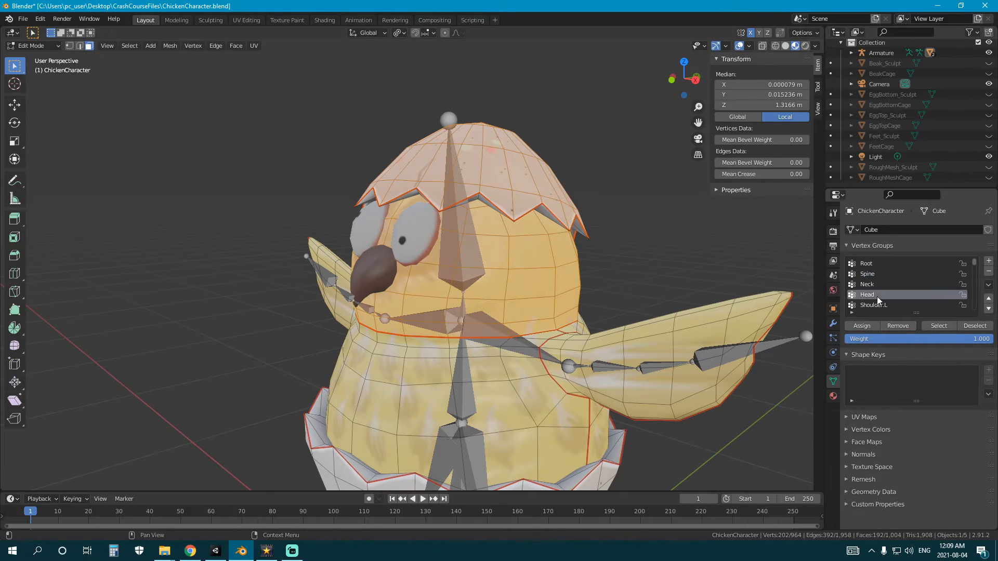
left_click(872, 327)
scroll(453, 256, "down", 2)
middle_click_drag(454, 255, 493, 255)
key("Tab")
Step: Test the head deformation in Pose Mode with free rotations of the Head bone from the front and side, cancelling both
left_click(437, 252)
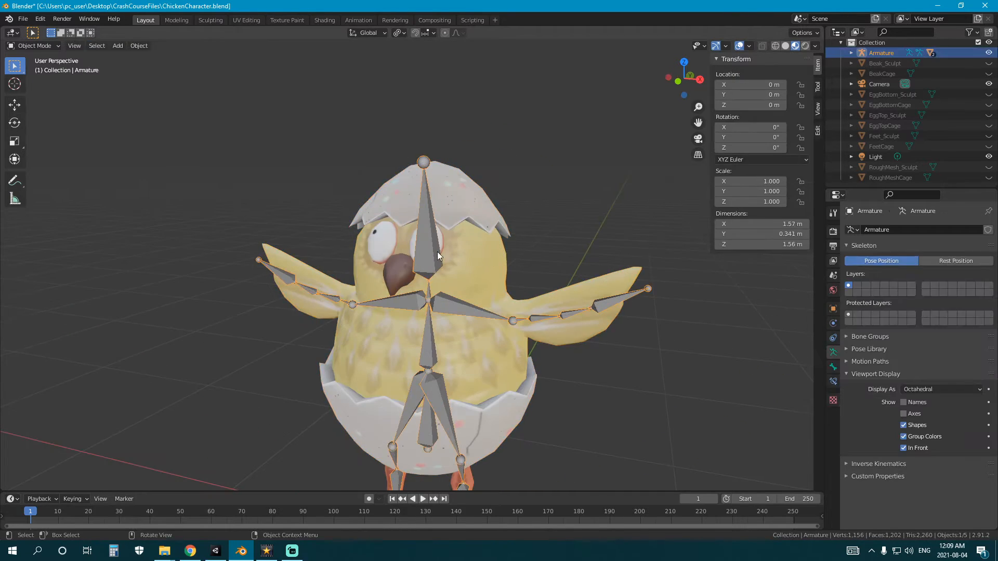
key("ctrl+Tab")
left_click(429, 259)
key("r")
key("r")
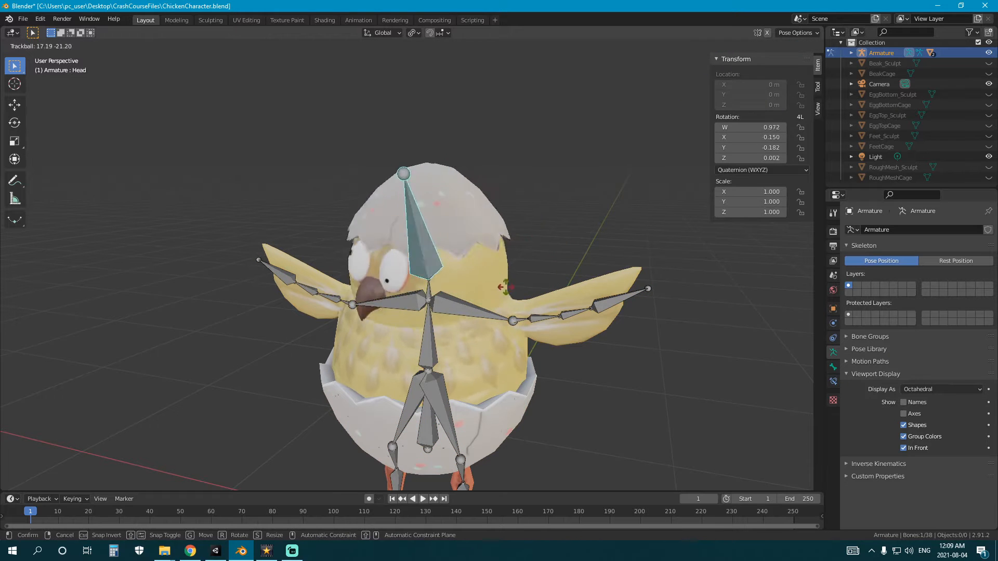
right_click(557, 249)
middle_click_drag(556, 260, 457, 291)
key("r")
key("r")
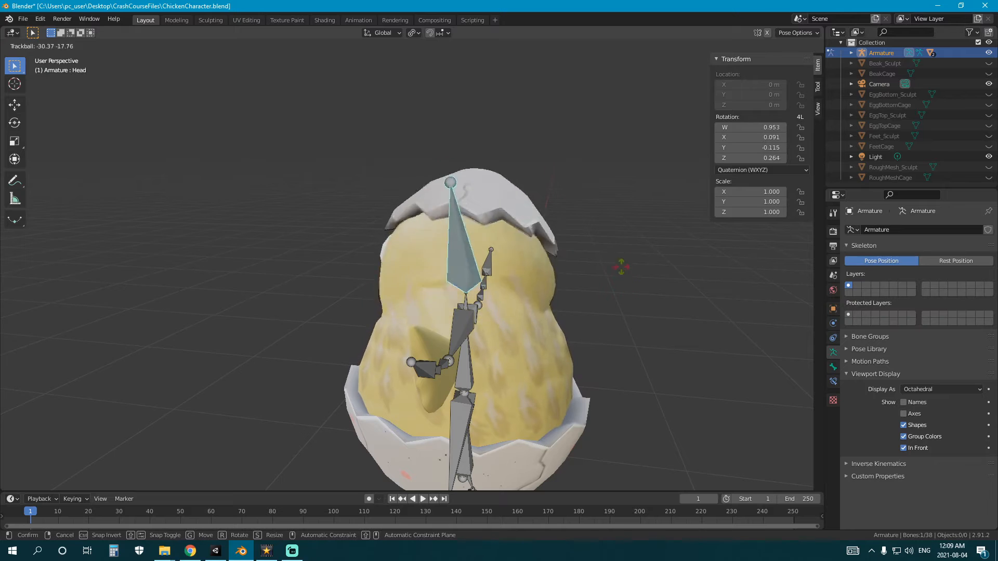
right_click(626, 250)
scroll(587, 254, "down", 4)
mouse_move(481, 260)
middle_mouse_down()
mouse_move(530, 264)
mouse_move(466, 266)
middle_mouse_up()
scroll(514, 270, "up", 4)
Step: Switch the chicken body to Weight Paint mode and apply Smooth to the Head group's weights
key("ctrl+Tab")
left_click(499, 266)
scroll(497, 273, "up", 5)
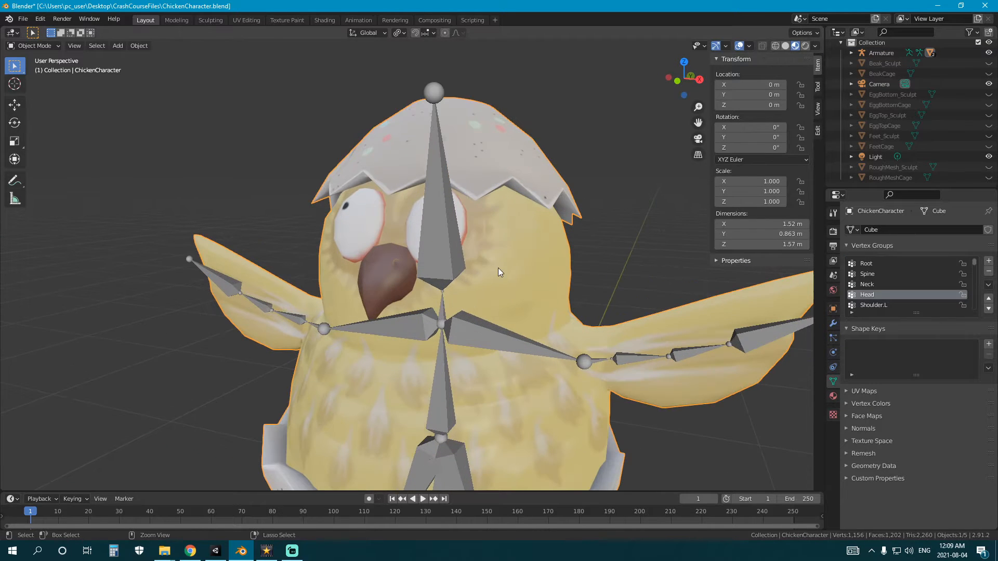
key("ctrl+Tab")
left_click(435, 232)
scroll(436, 234, "down", 3)
mouse_move(461, 270)
middle_mouse_down()
mouse_move(421, 262)
mouse_move(448, 261)
middle_mouse_up()
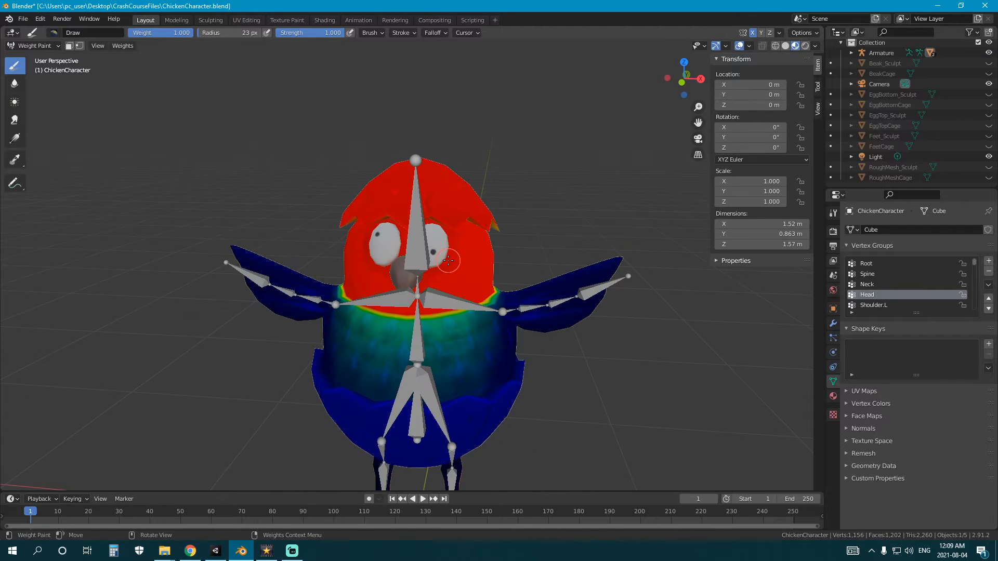
left_click(122, 46)
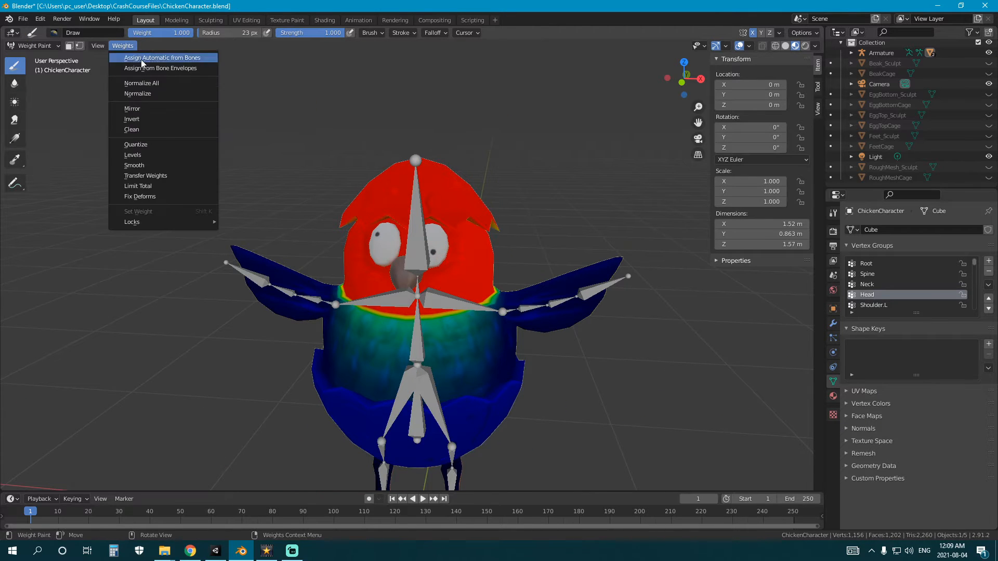
left_click(159, 167)
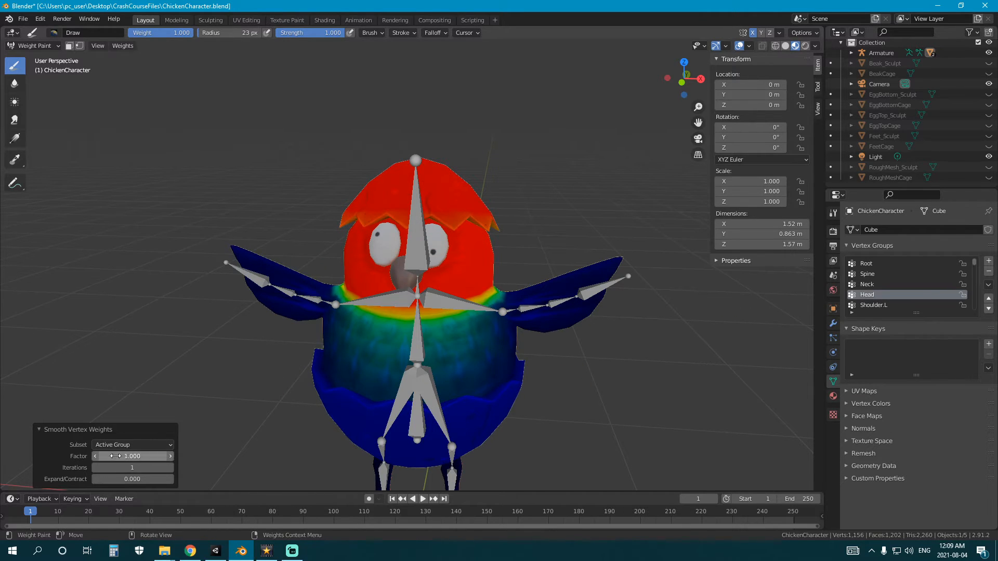
Step: Set the Smooth operation on the Head weights to 4 iterations and check the transition from behind and in front
middle_click_drag(469, 306, 310, 348)
scroll(413, 327, "up", 3)
scroll(310, 347, "down", 2)
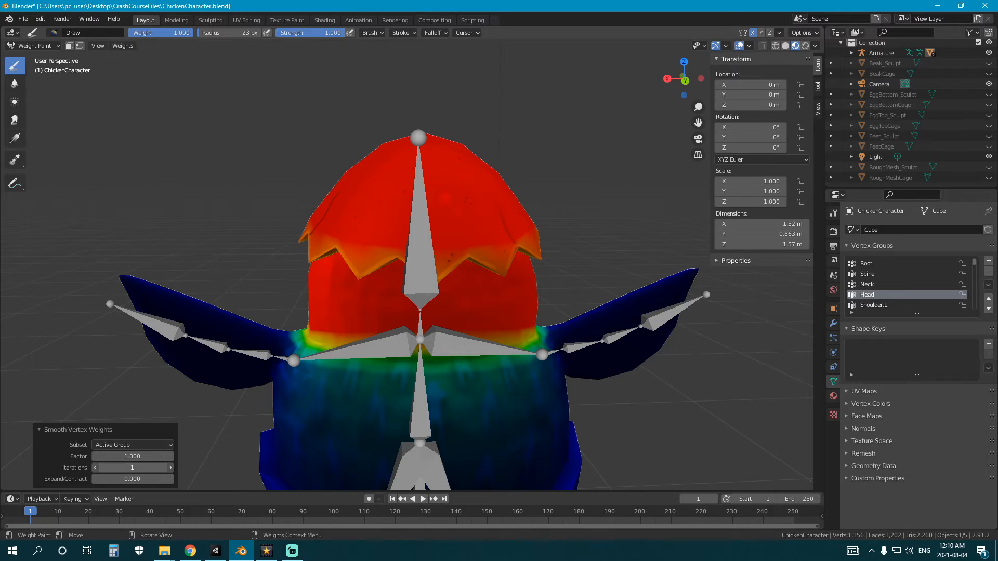
left_click_drag(133, 468, 140, 468)
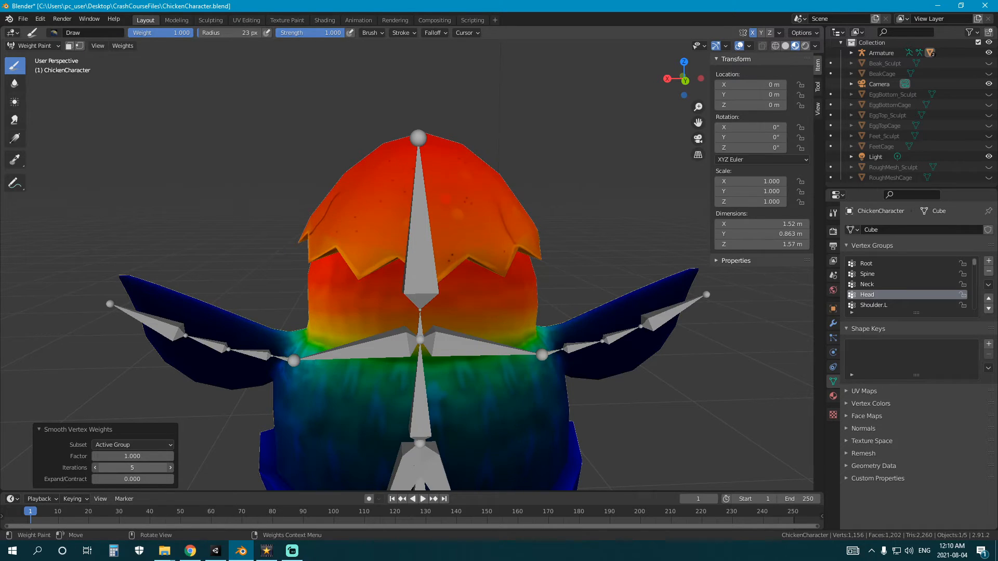
middle_click_drag(202, 420, 402, 386)
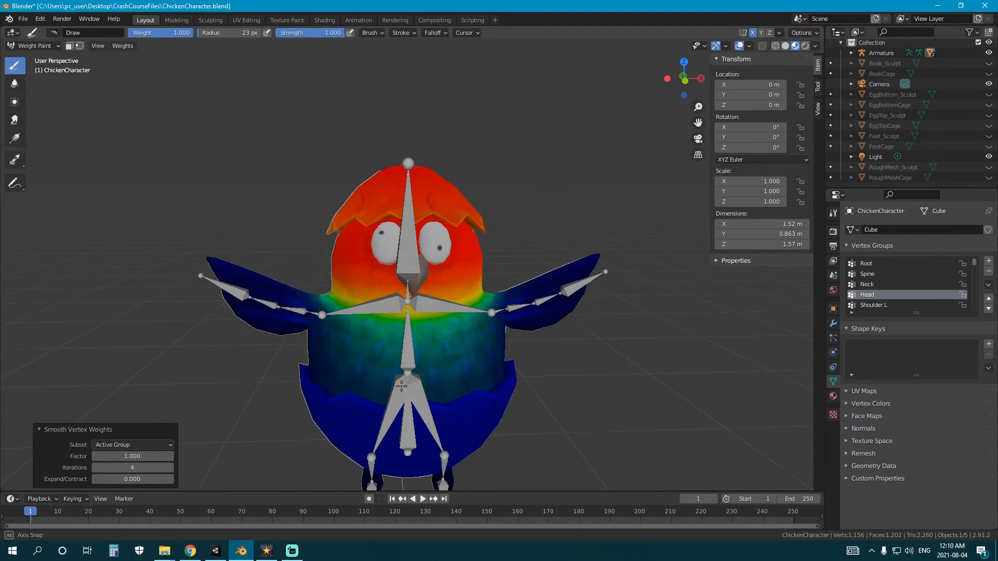
mouse_move(253, 432)
middle_mouse_down()
mouse_move(466, 383)
mouse_move(408, 358)
mouse_move(270, 362)
mouse_move(549, 339)
mouse_move(440, 350)
middle_mouse_up()
Step: Leave Weight Paint, put the armature in Pose Mode, and test a rotation of the Head bone, cancelling it
key("ctrl+Tab")
scroll(447, 347, "down", 3)
scroll(437, 343, "up", 4)
left_click(367, 249)
key("ctrl+Tab")
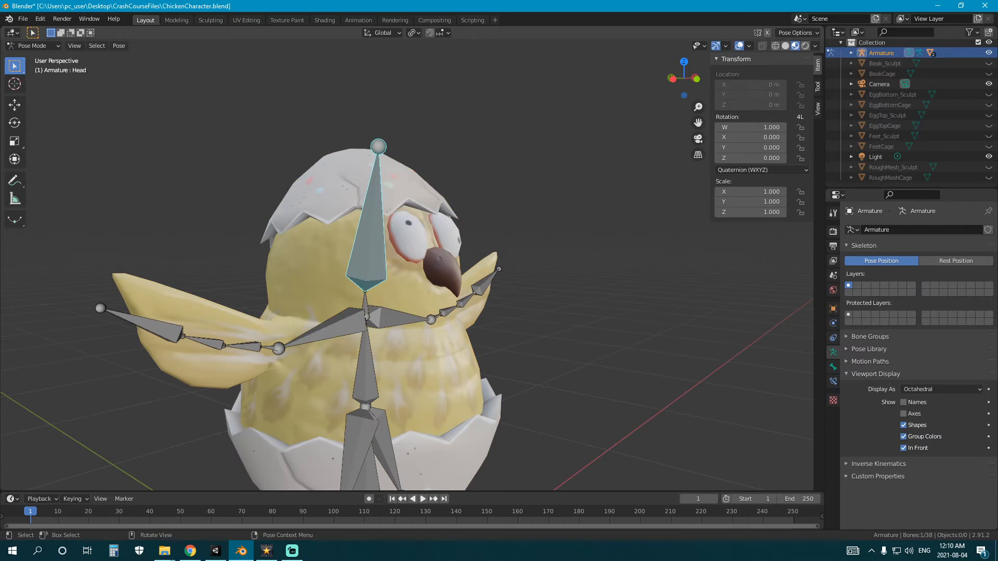
mouse_move(525, 358)
middle_mouse_down()
mouse_move(430, 350)
mouse_move(582, 359)
mouse_move(574, 366)
mouse_move(592, 351)
mouse_move(572, 363)
mouse_move(433, 350)
mouse_move(490, 339)
middle_mouse_up()
key("r")
key("Escape")
Step: Return the chicken body to Weight Paint mode and set the Blur brush radius to 91 px
key("ctrl+Tab")
left_click(390, 337)
middle_click_drag(390, 338, 447, 336)
key("ctrl+Tab")
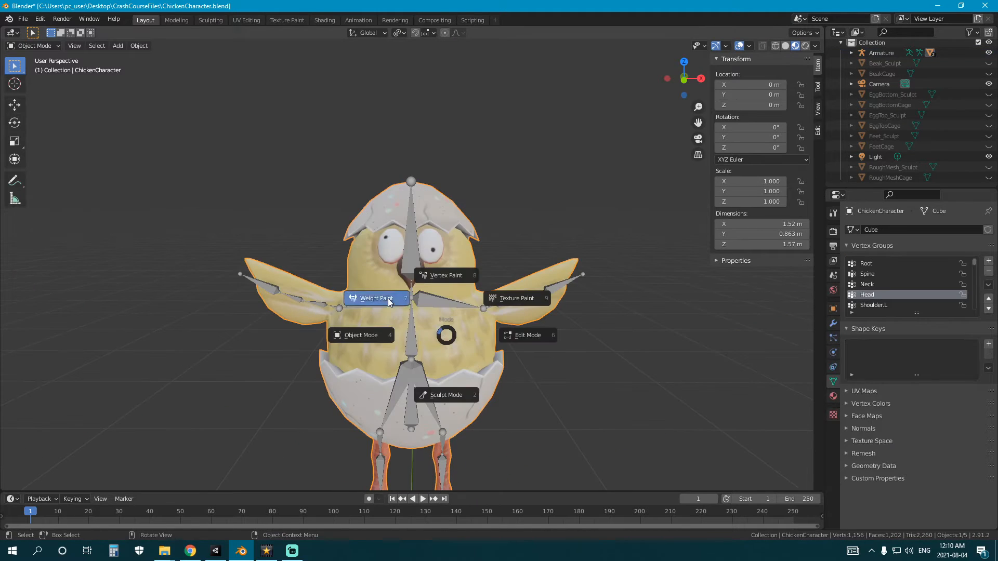
left_click(389, 302)
scroll(345, 352, "up", 3)
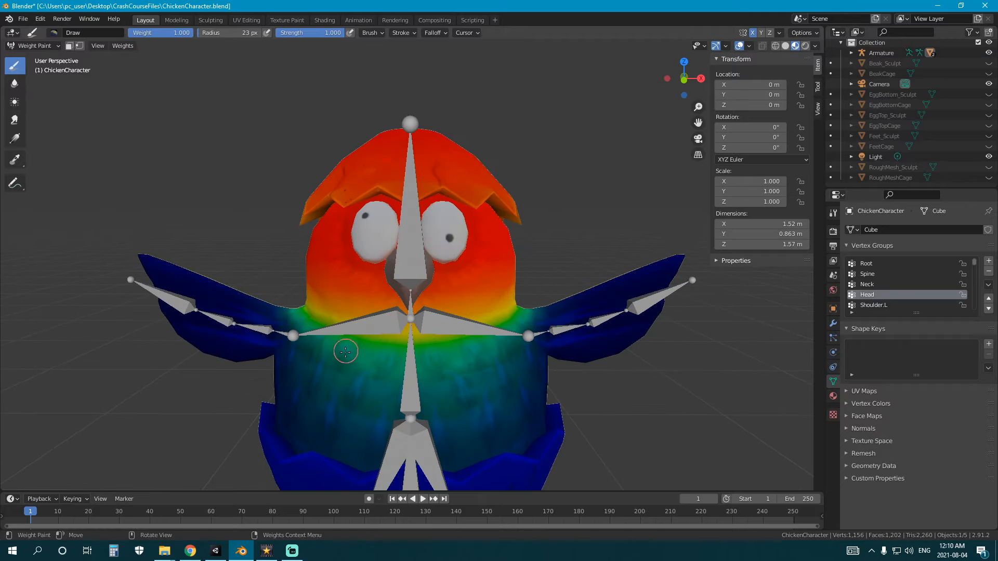
left_click(14, 90)
key("f")
middle_click_drag(347, 368, 369, 360)
left_click(396, 359)
Step: Examine the Head weight transition around the neck and shoulders from the front, side and back
middle_click_drag(452, 334, 427, 337)
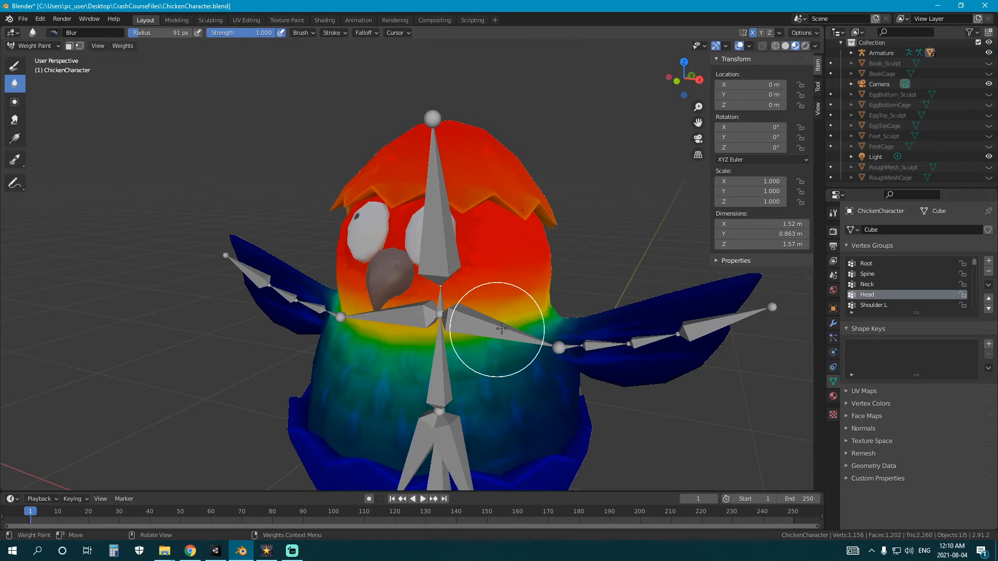
middle_click_drag(502, 329, 455, 341)
middle_click_drag(520, 330, 477, 374)
middle_click_drag(519, 400, 418, 373)
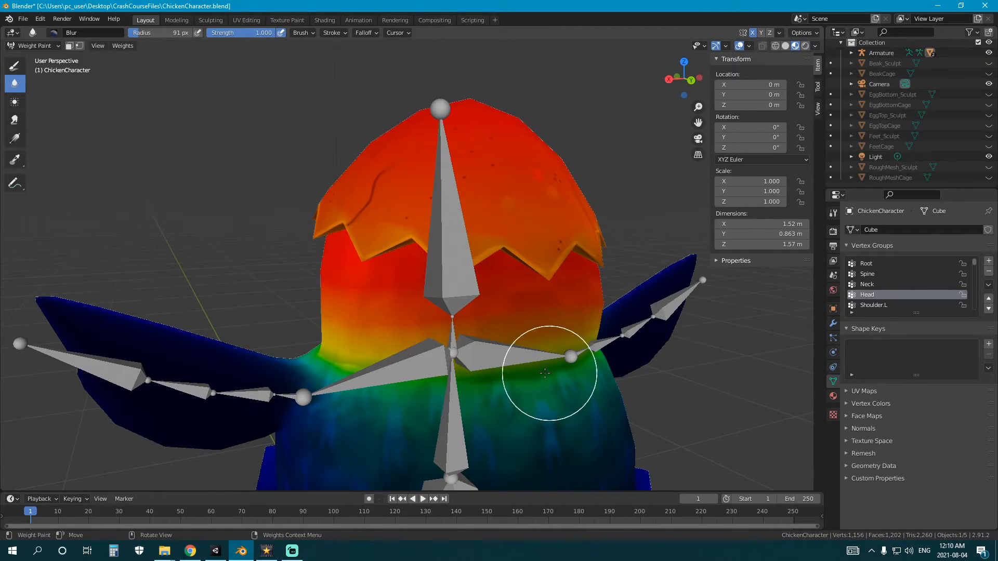
mouse_move(545, 373)
middle_mouse_down()
mouse_move(361, 365)
mouse_move(343, 351)
middle_mouse_up()
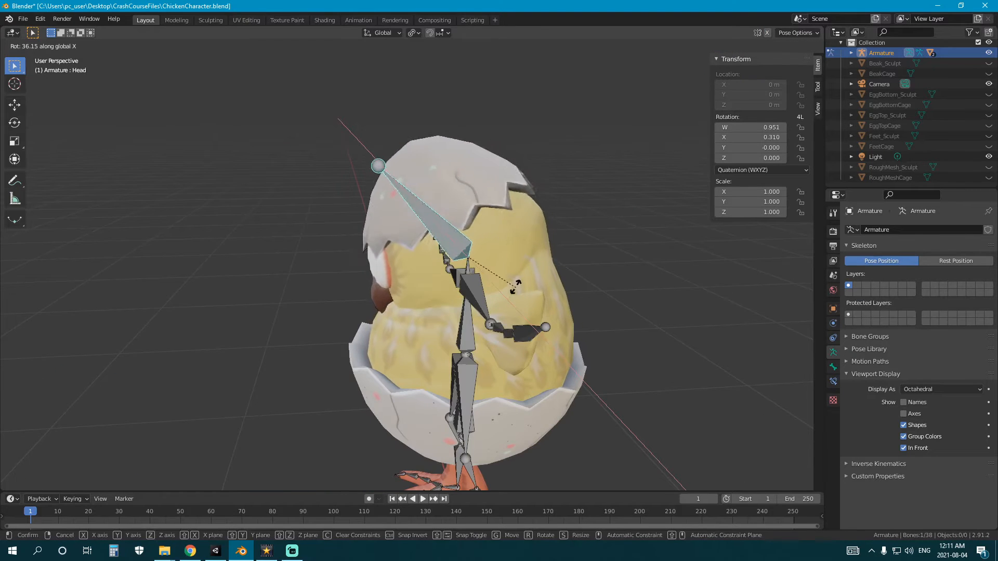
Step: Cancel the Head bone's X-axis test rotation, leave Pose Mode, and select the chicken body
key("Escape")
key("ctrl+Tab")
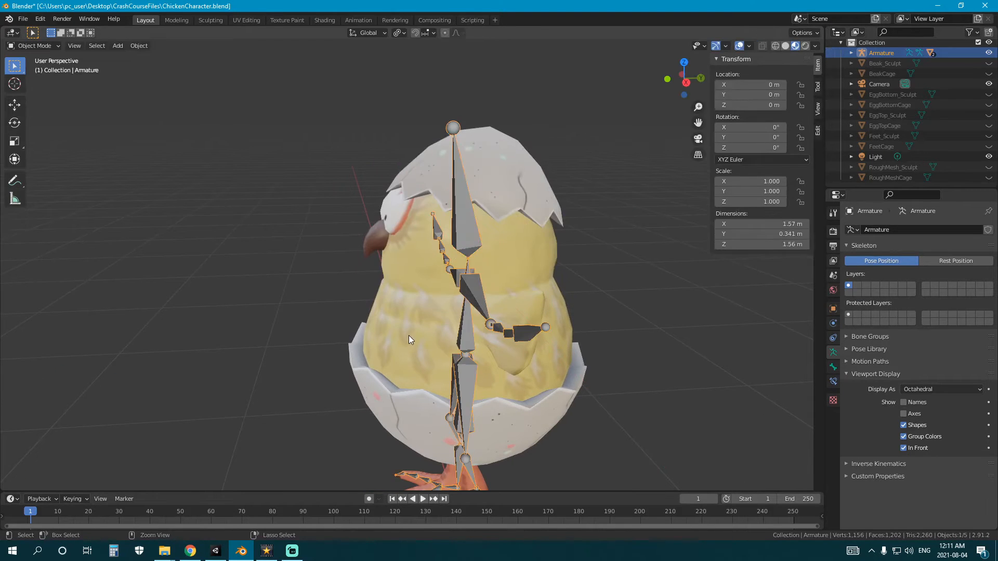
left_click(410, 336)
Step: Enter Edit Mode, clear the selection, and select the lower torso face loop plus adjoining back faces with circle select
key("Tab")
middle_click_drag(392, 335, 442, 326)
key("alt+a")
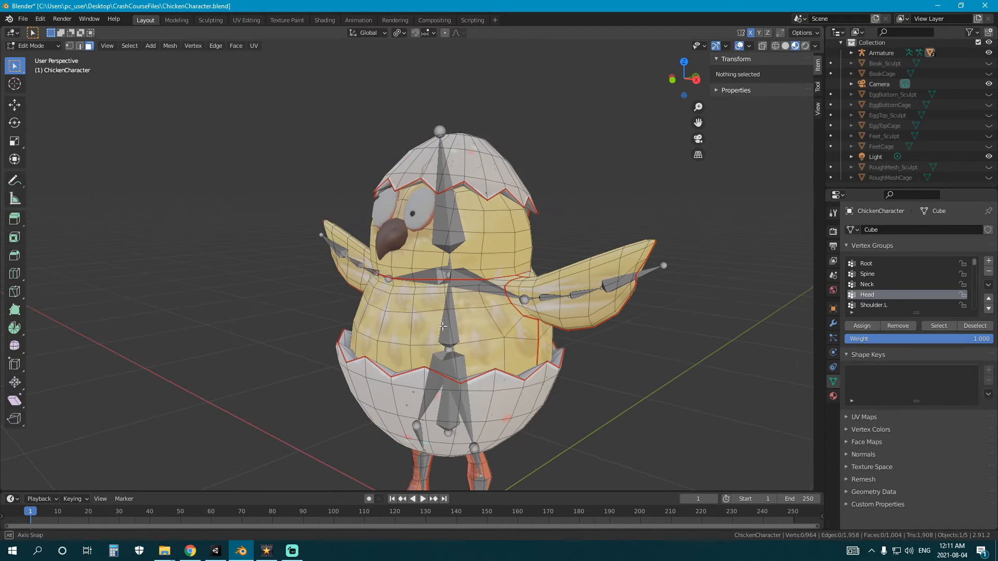
left_click(452, 357, "alt")
middle_click_drag(511, 345, 370, 341)
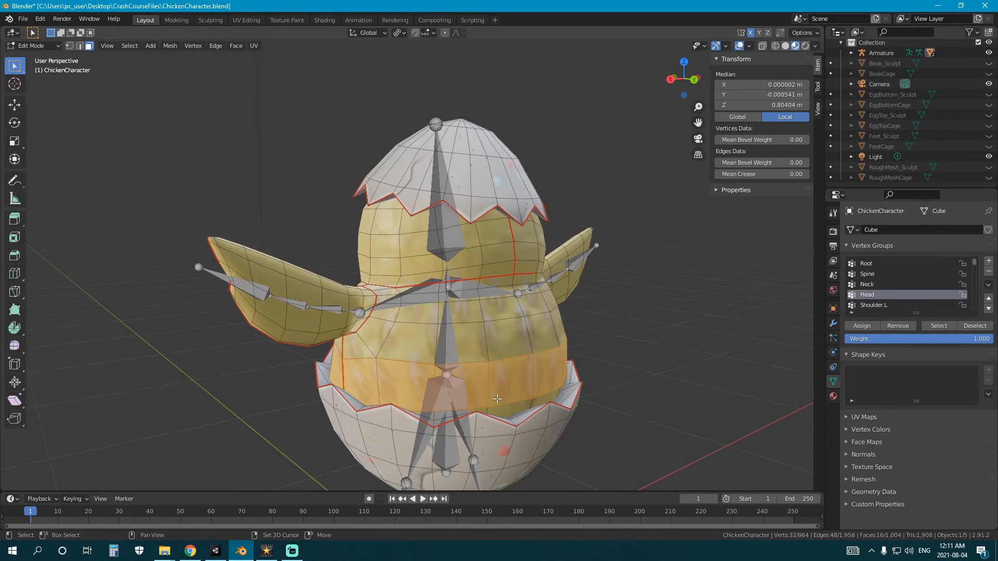
mouse_move(542, 391)
middle_mouse_down()
mouse_move(457, 383)
mouse_move(431, 363)
mouse_move(392, 365)
middle_mouse_up()
key("c")
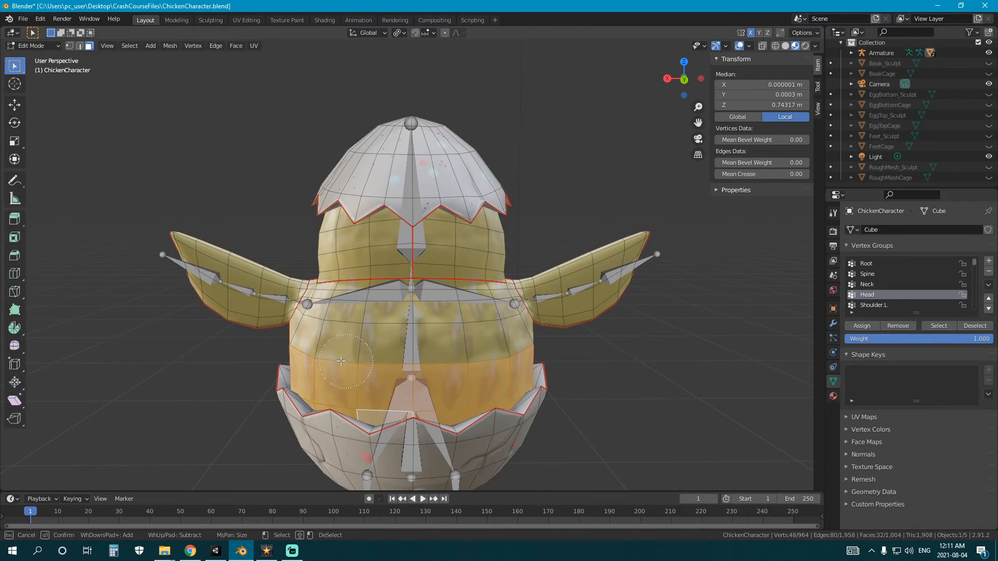
left_click_drag(340, 361, 442, 361)
middle_click_drag(544, 365, 349, 365)
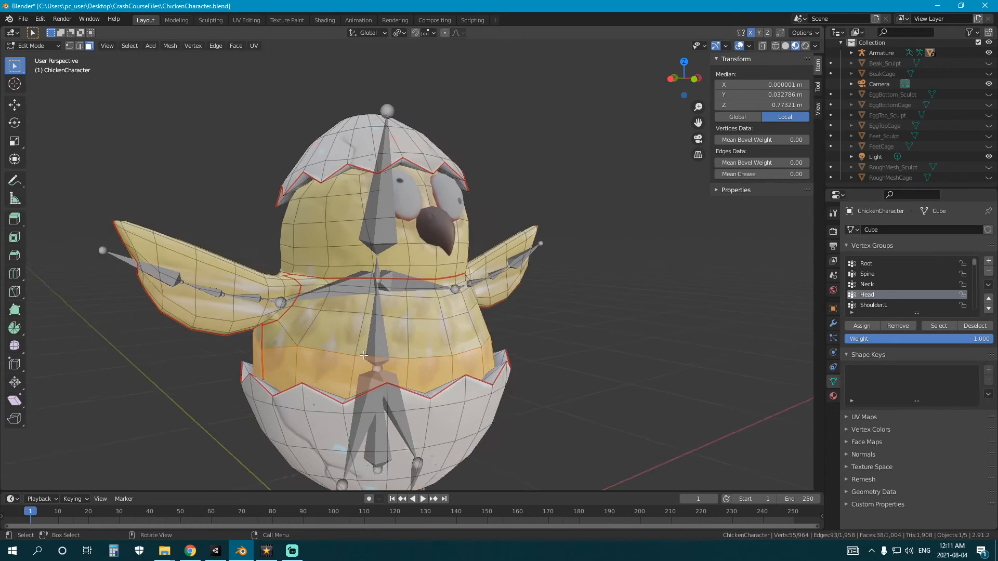
Step: Extend the circle selection across the front torso faces above the lower eggshell and return to Object Mode
scroll(349, 365, "up", 1)
key("c")
left_click_drag(350, 364, 435, 361)
right_click(435, 362)
mouse_move(425, 367)
middle_mouse_down()
mouse_move(407, 370)
mouse_move(448, 374)
middle_mouse_up()
key("c")
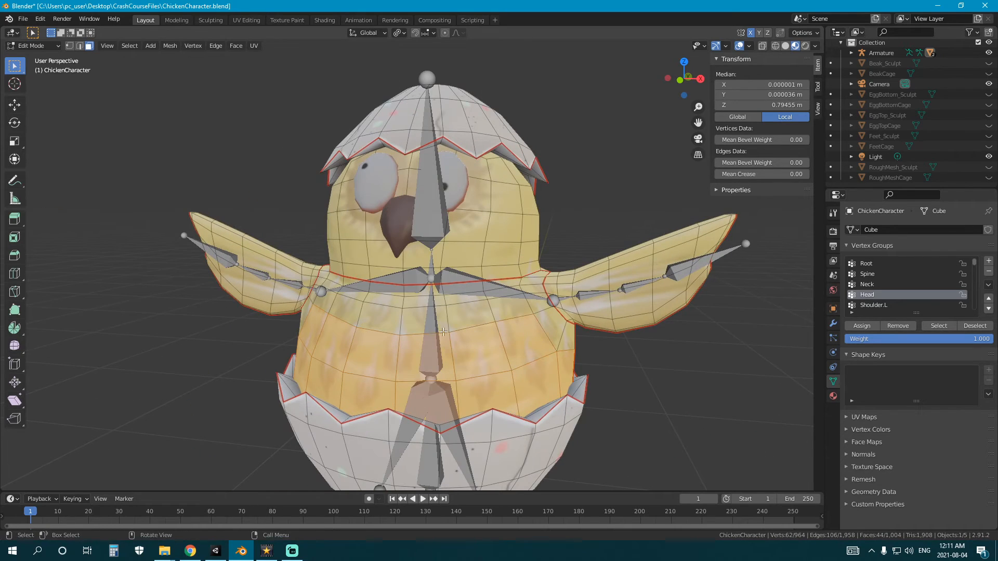
key("ctrl+Tab")
left_click(400, 271)
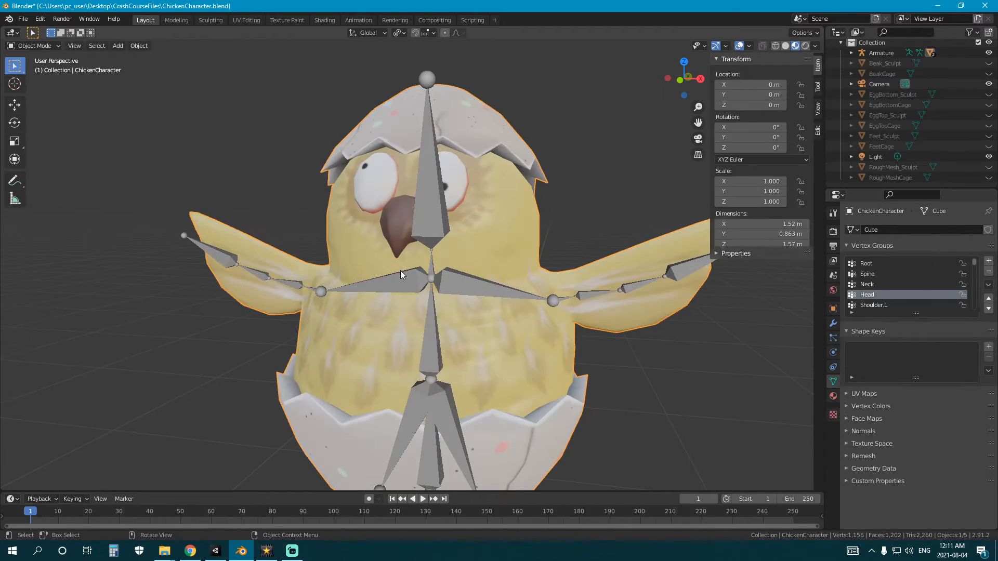
Step: Put the armature in Pose Mode and test free rotations of the Head bone from the front and side, cancelling each
left_click(435, 239)
key("ctrl+Tab")
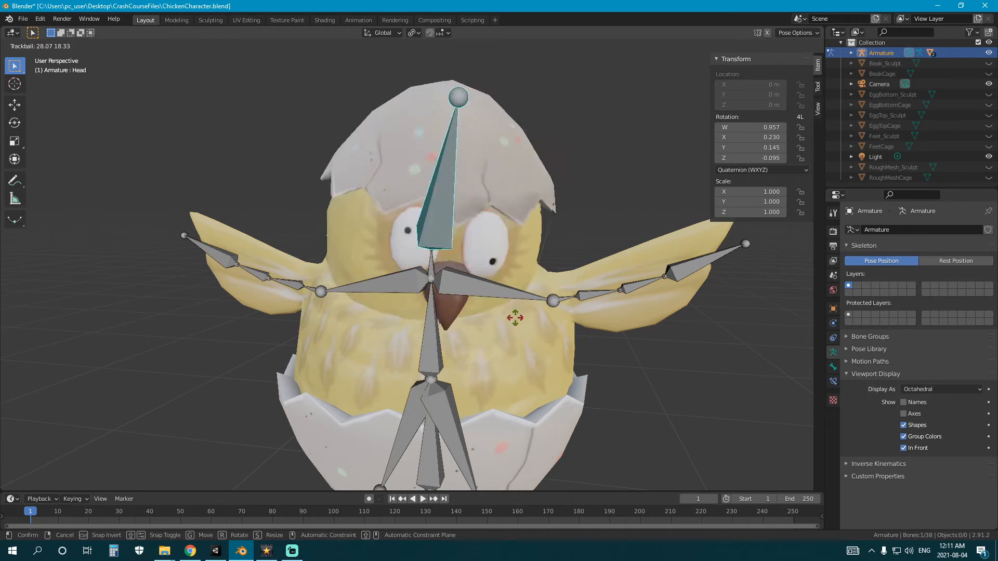
key("r")
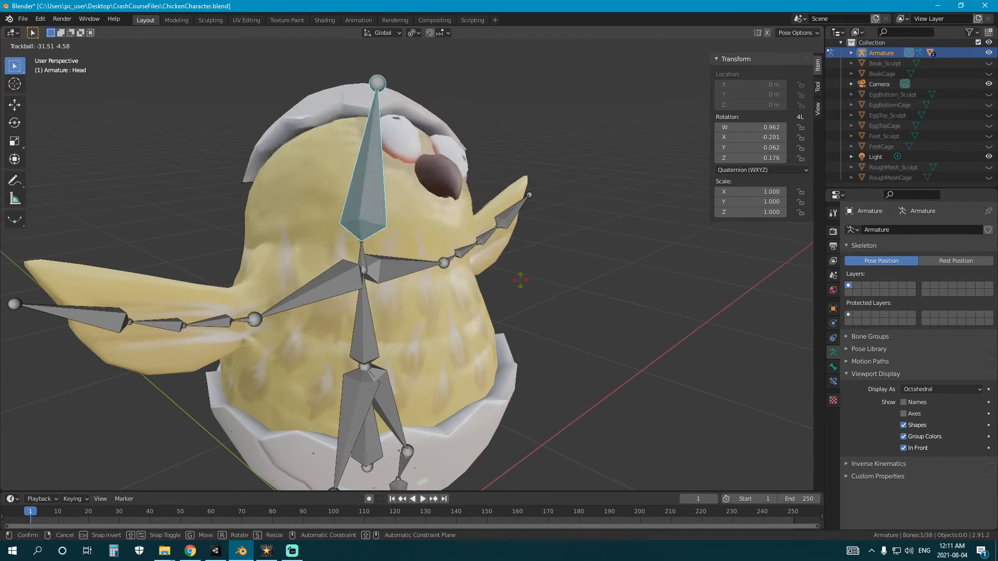
right_click(488, 324)
middle_click_drag(528, 320, 330, 318)
key("r")
key("r")
right_click(512, 339)
Step: Repeat the free rotation test of the Head bone from behind and from another angle, cancelling each rotation
key("r")
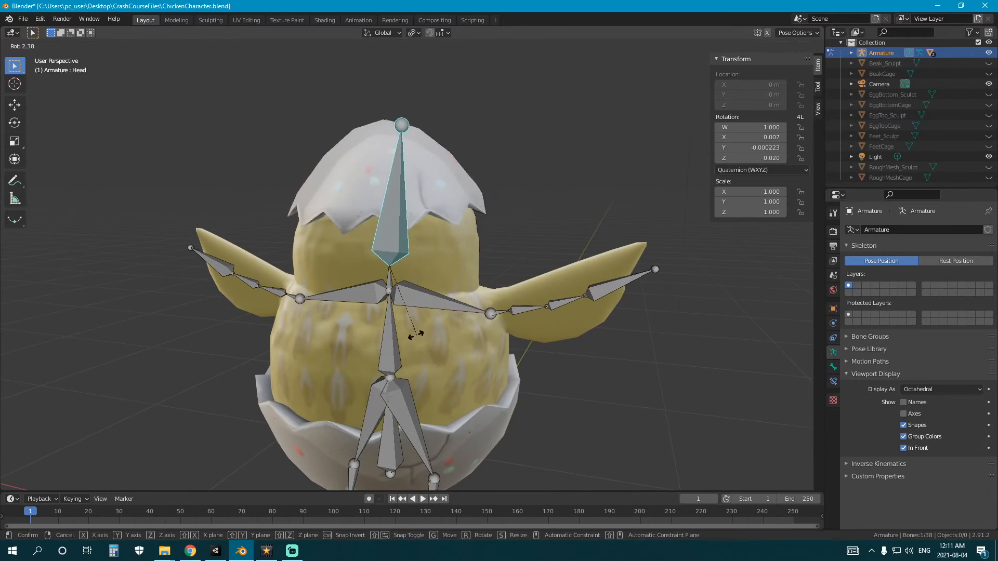
key("r")
right_click(453, 331)
middle_click_drag(455, 331, 499, 324)
key("r")
key("r")
right_click(430, 334)
Step: Test the wing deformation by rotating the Wing1.L bone in the front view, cancelling the rotation
left_click(383, 323)
middle_click_drag(384, 324, 544, 328)
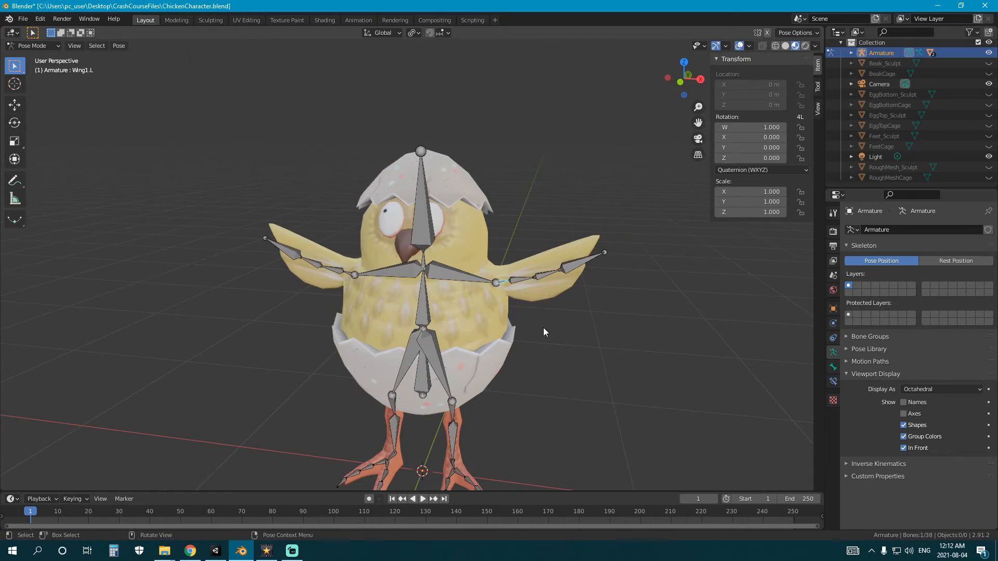
key("KP_1")
scroll(543, 328, "up", 3)
key("r")
right_click(611, 377)
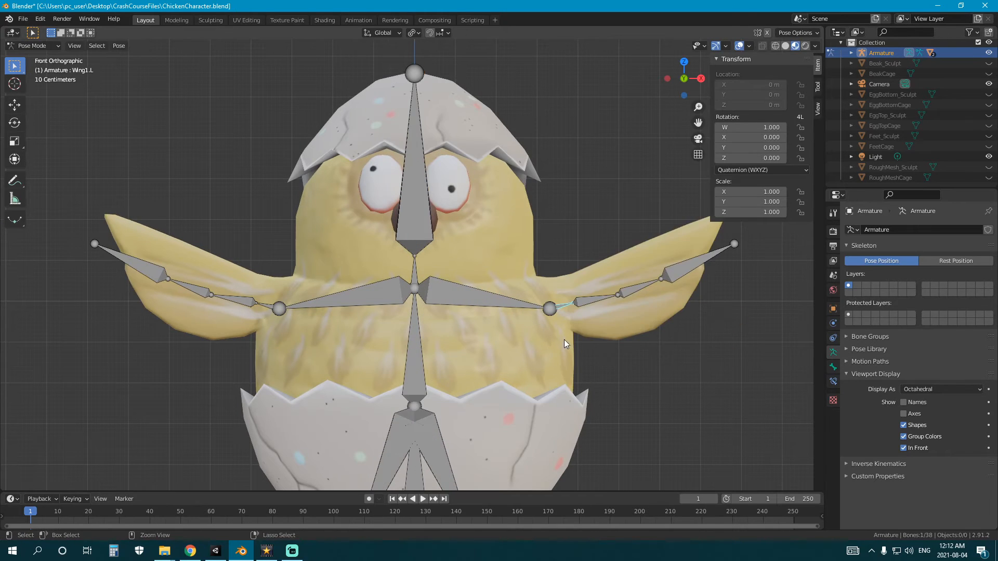
Step: Leave Pose Mode, enter Edit Mode on the chicken body, and clear the face selection
key("ctrl+Tab")
left_click(533, 353)
key("Tab")
scroll(526, 344, "down", 1)
middle_click_drag(526, 345, 492, 354)
key("a")
key("a")
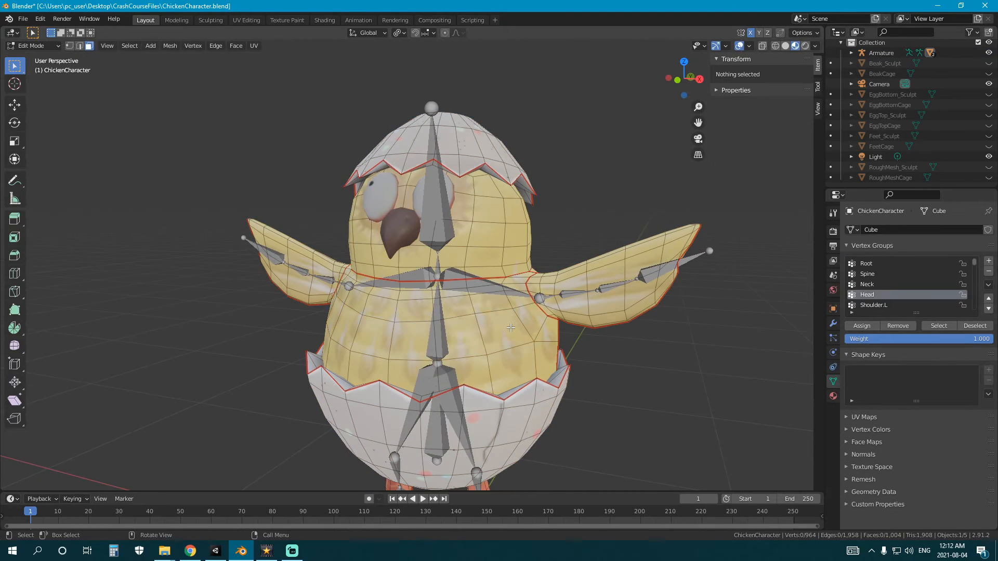
Step: Select the linked torso and head faces delimited by seams, leaving the wings and eggshells out of the selection
key("l")
scroll(513, 328, "down", 3)
middle_click_drag(171, 324, 436, 330)
key("l")
key("l")
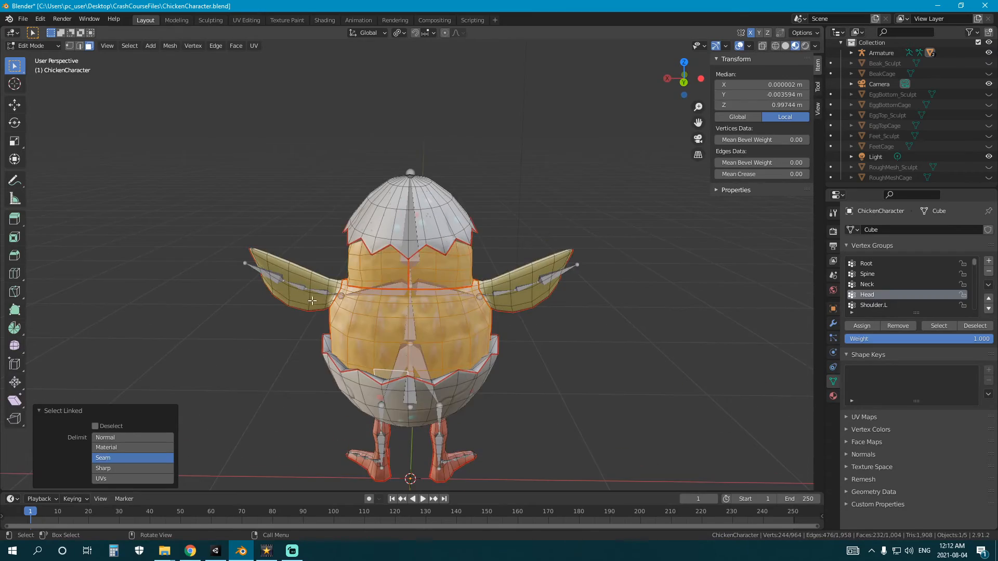
middle_click_drag(208, 275, 421, 306)
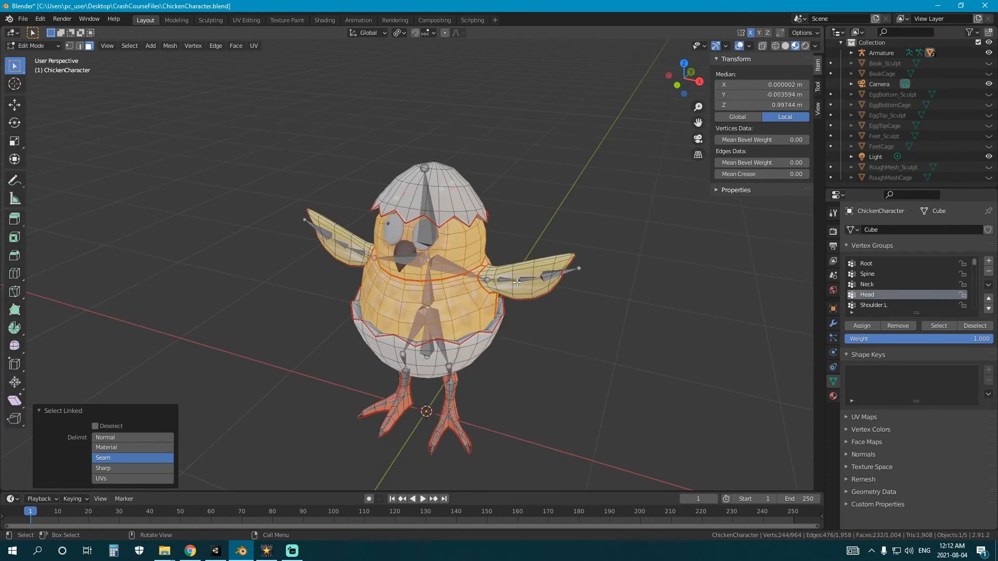
middle_click_drag(473, 284, 419, 286)
scroll(468, 307, "up", 4)
middle_click_drag(530, 331, 435, 315)
scroll(370, 306, "down", 1)
middle_click_drag(370, 306, 497, 318)
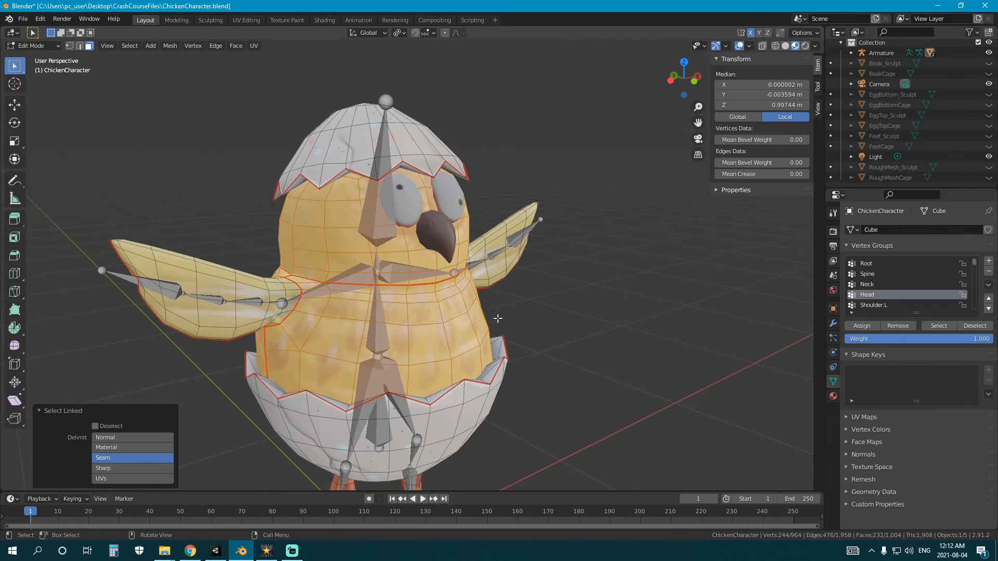
Step: Remove the selected torso and head faces from the left wing vertex groups, Wing1.L through Wing4.L
left_click(890, 305)
left_click(897, 322)
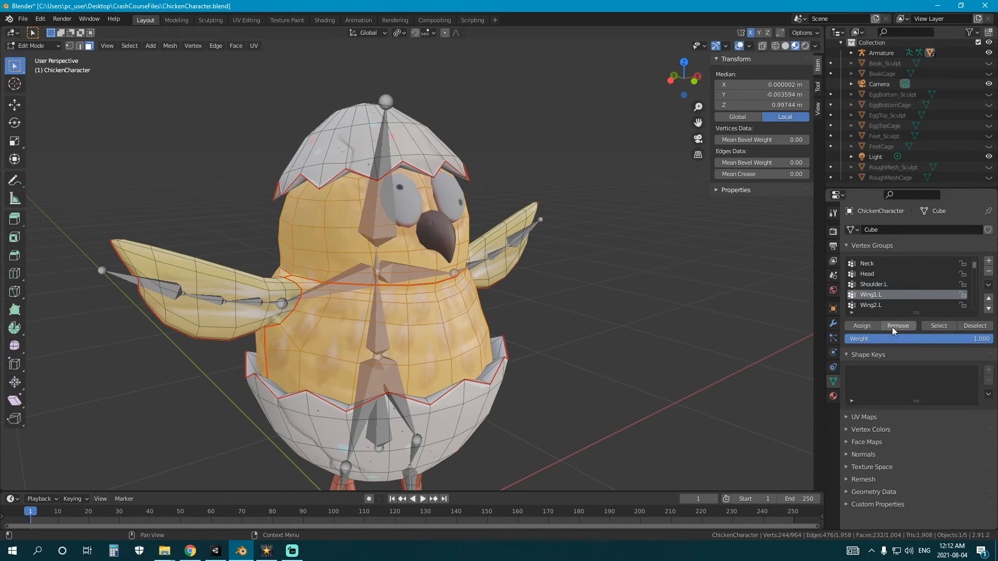
left_click(884, 304)
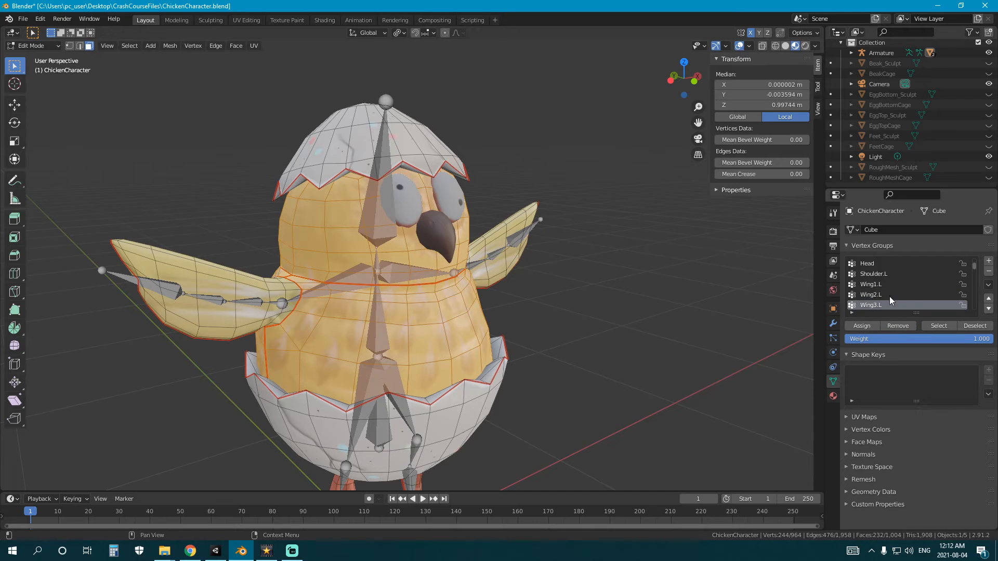
scroll(887, 295, "down", 3)
left_click(882, 285)
left_click(896, 326)
Step: Remove the selected faces from the right wing vertex groups, Wing1.R through Wing4.R, and leave Edit Mode
left_click(890, 296)
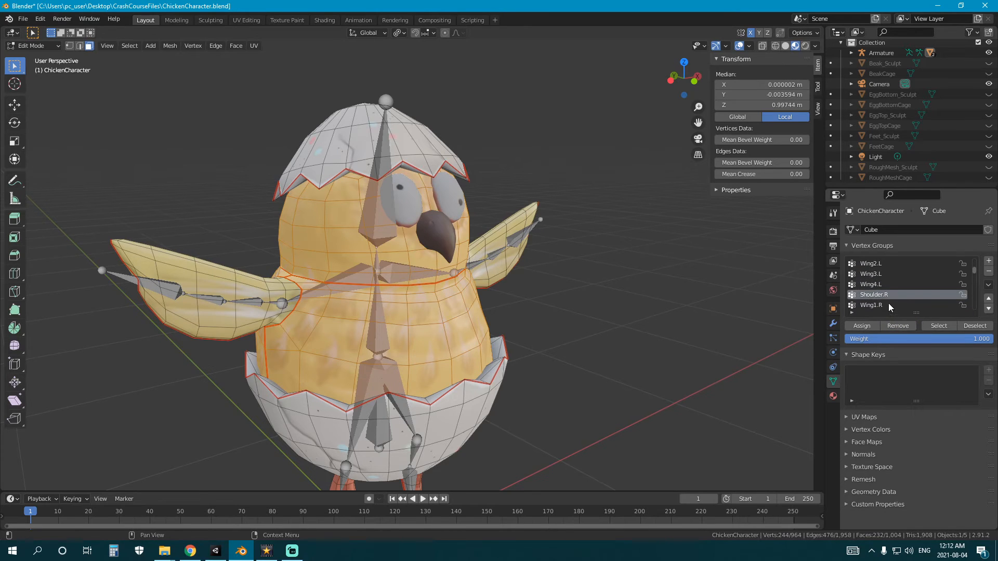
left_click(889, 304)
scroll(888, 296, "down", 2)
left_click(887, 297)
left_click(896, 322)
left_click(893, 306)
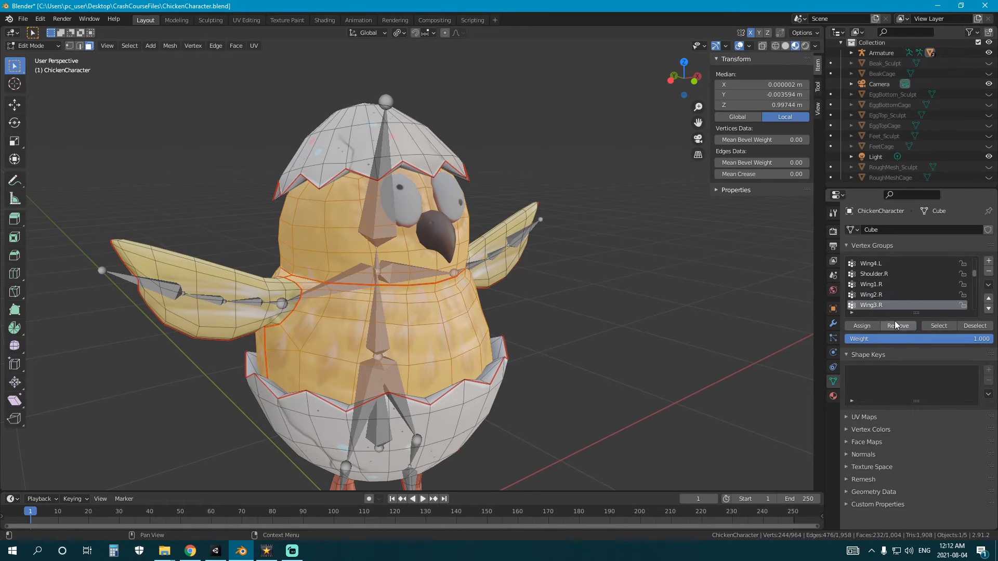
left_click(894, 322)
scroll(887, 297, "down", 2)
left_click(885, 296)
left_click(891, 325)
key("Tab")
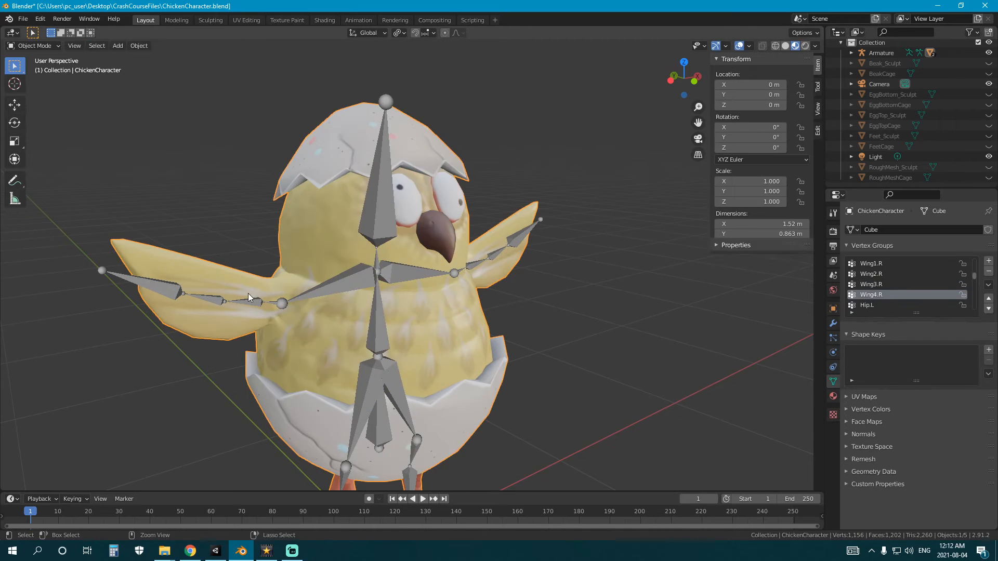
Step: Put the armature in Pose Mode and test rotating the Wing1.L bone, cancelling each rotation
left_click(482, 281)
left_click(488, 272)
key("ctrl+Tab")
middle_click_drag(560, 305, 437, 342)
left_click(534, 286)
key("r")
key("r")
right_click(560, 305)
key("r")
right_click(532, 323)
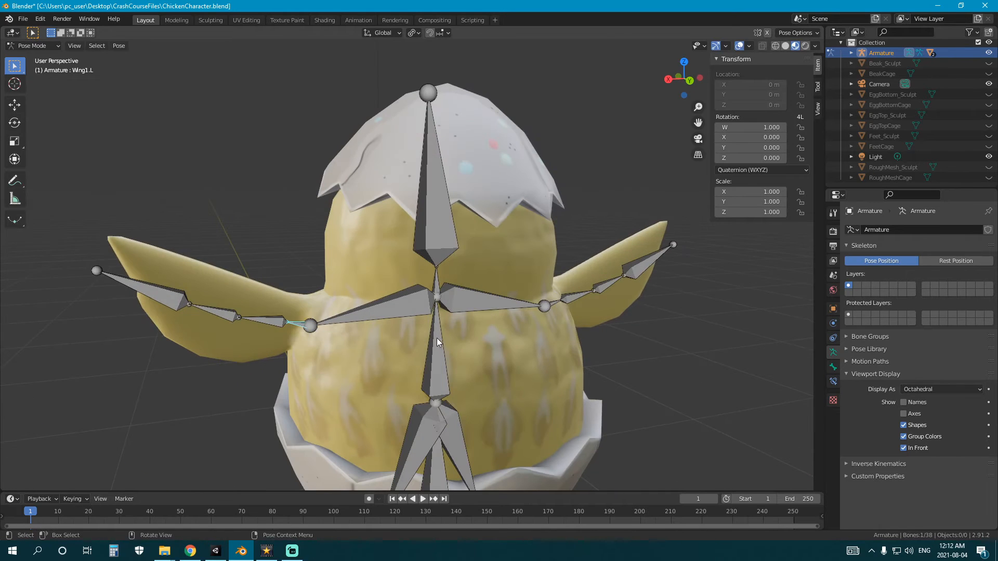
Step: Repeat the free rotation test of the Wing1.L bone from behind, cancelling it
key("r")
key("r")
right_click(395, 297)
middle_click_drag(381, 364, 410, 361)
scroll(410, 360, "down", 1)
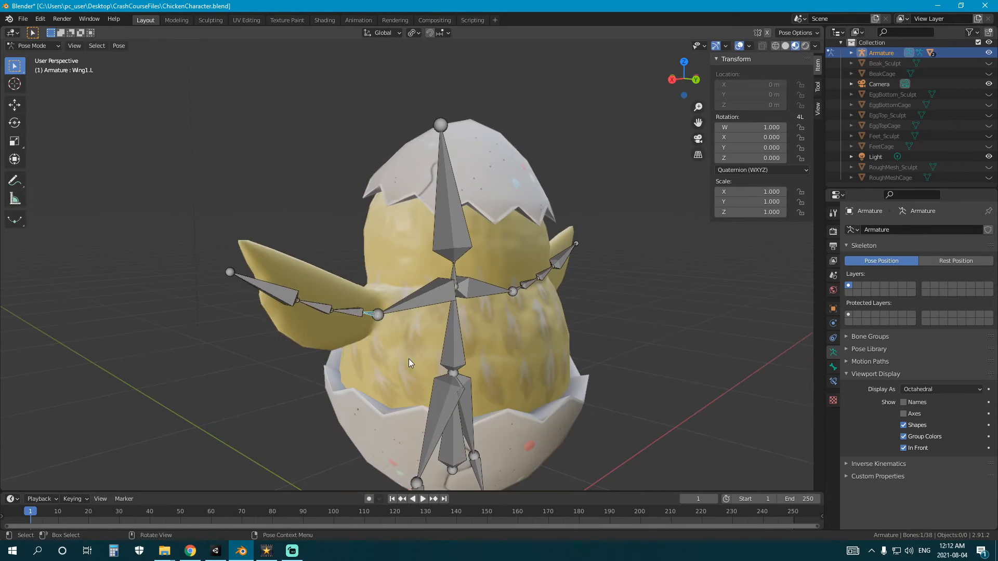
Step: Fold the left wing down against the body by freely rotating its bones
key("r")
key("r")
middle_click_drag(478, 359, 375, 317)
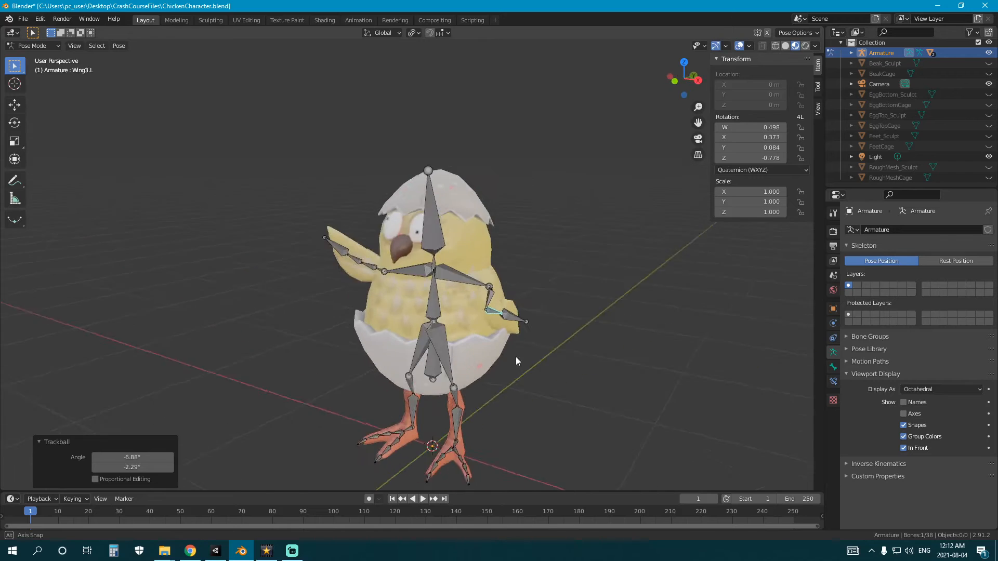
scroll(544, 351, "up", 2)
Step: Select the left wing bones, copy their pose, and paste it flipped on the X axis onto the right wing
key("c")
right_click(568, 323)
key("ctrl+c")
key("ctrl+shift+v")
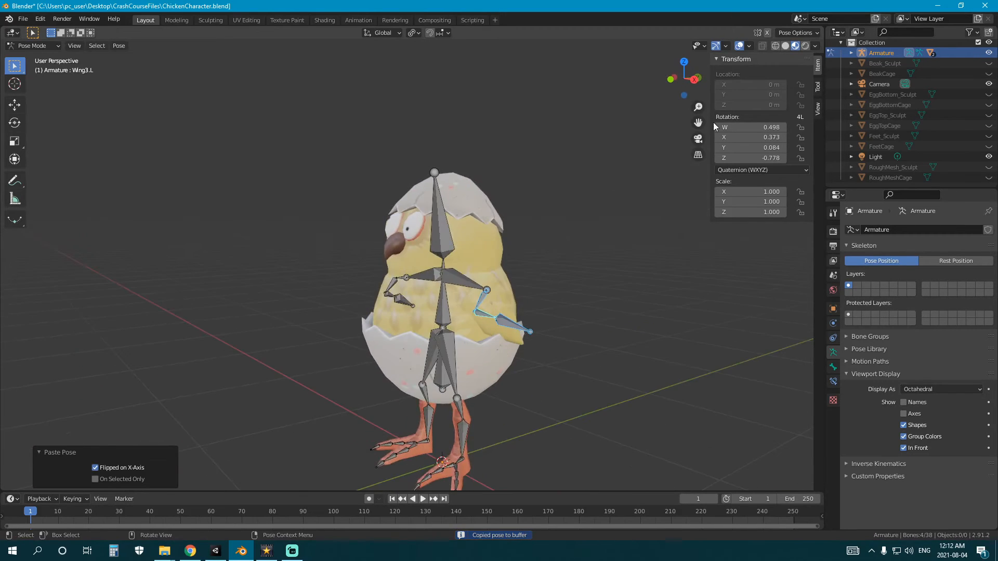
Step: Hide the armature temporarily to examine the folded wings from several sides, and show it again
left_click(989, 53)
middle_click_drag(551, 279, 421, 285)
left_click(989, 53)
scroll(406, 301, "up", 2)
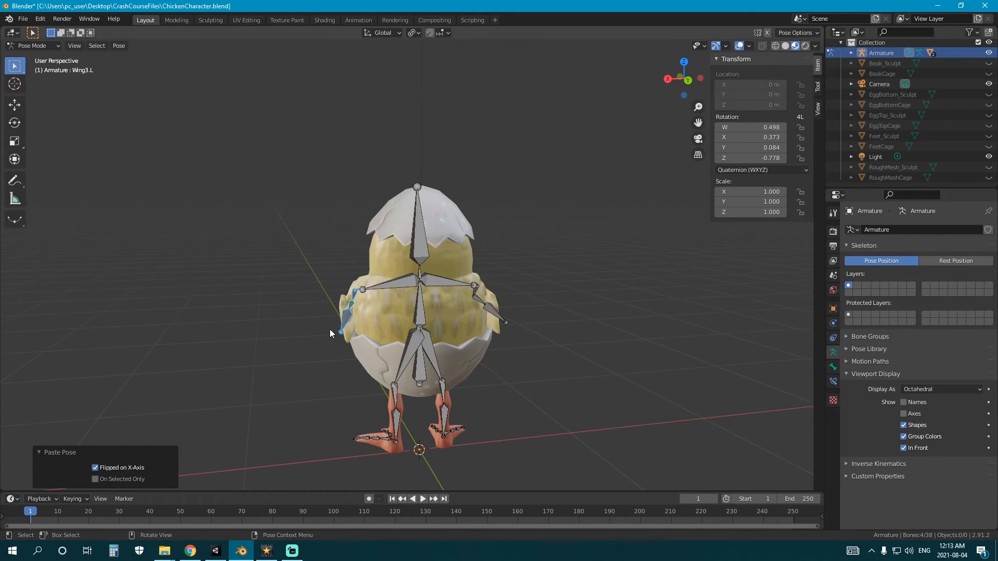
Step: Adjust the rotation of the left wing's tip bone as seen from behind
left_click(348, 317)
middle_click_drag(355, 336, 442, 374, "shift")
scroll(416, 291, "up", 3)
key("r")
left_click(451, 373)
Step: Refine the Wing3.L bone with a view-based rotation and a 26.6° rotation about the global Z axis
left_click(422, 297)
middle_click_drag(453, 330, 471, 283)
key("r")
left_click(452, 338)
mouse_move(452, 338)
middle_mouse_down()
mouse_move(551, 323)
mouse_move(459, 317)
mouse_move(442, 328)
middle_mouse_up()
key("r")
key("z")
left_click(488, 342)
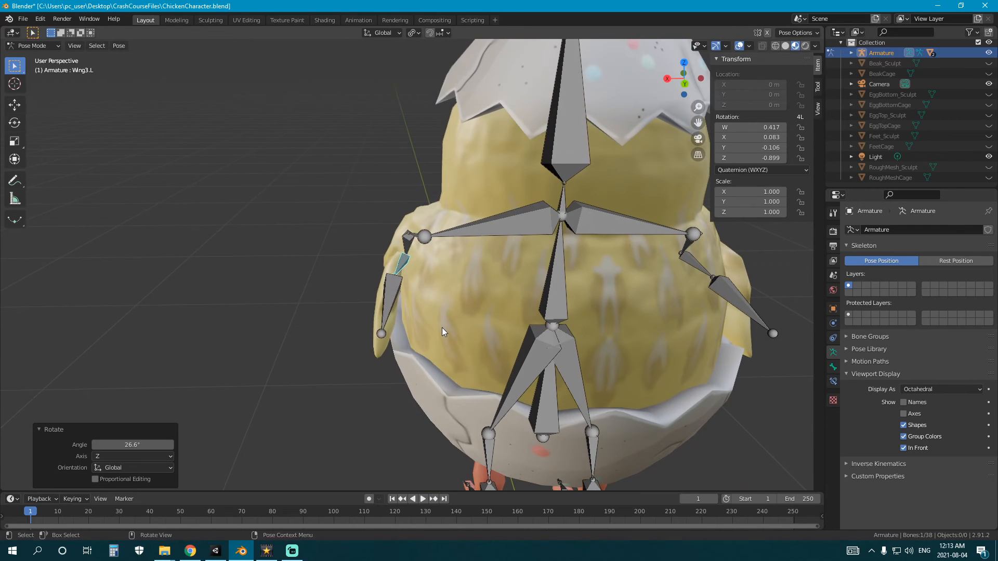
Step: Rotate the Wing4.L bone 12.7° about the global Z axis
left_click(394, 300)
key("r")
key("z")
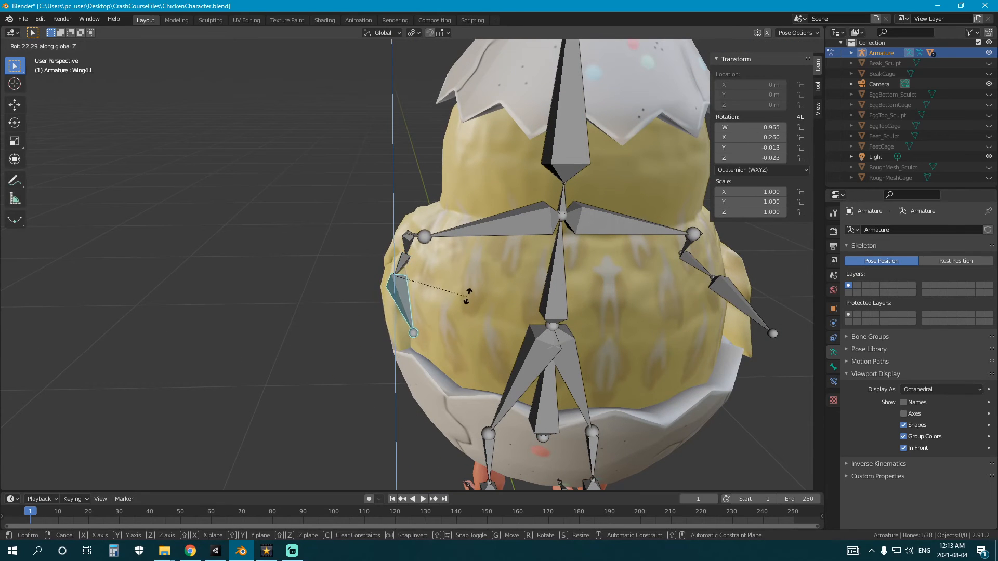
left_click(453, 305)
Step: Mirror the refined left wing pose onto the right wing by copying it and pasting it flipped on X
middle_click_drag(451, 306, 459, 291)
key("c")
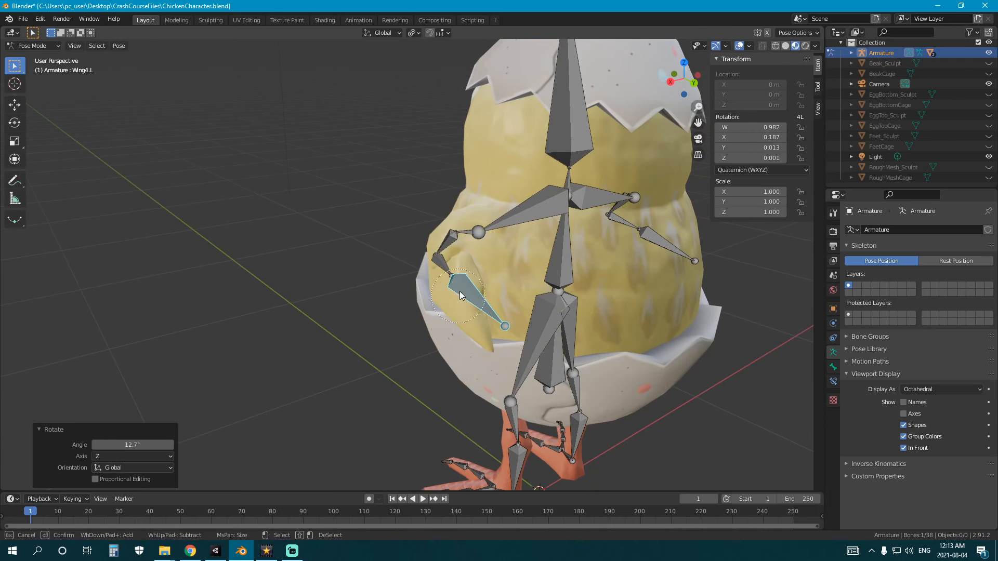
key("Escape")
key("ctrl+c")
key("ctrl+shift+v")
middle_click_drag(323, 270, 488, 278)
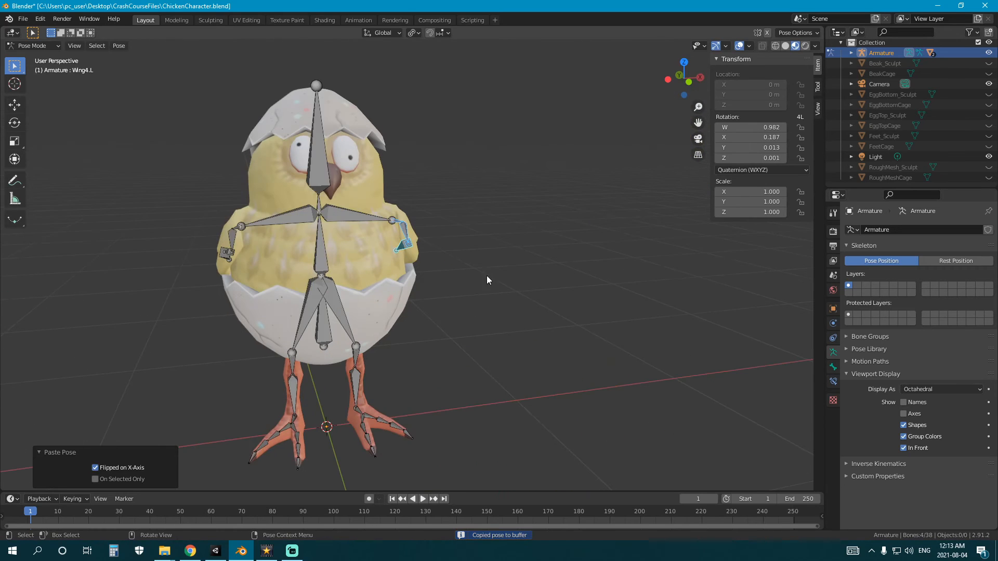
Step: Hide the armature briefly to check the refined wing pose while orbiting, and show it again
left_click(989, 53)
middle_click_drag(333, 229, 243, 239)
left_click(989, 53)
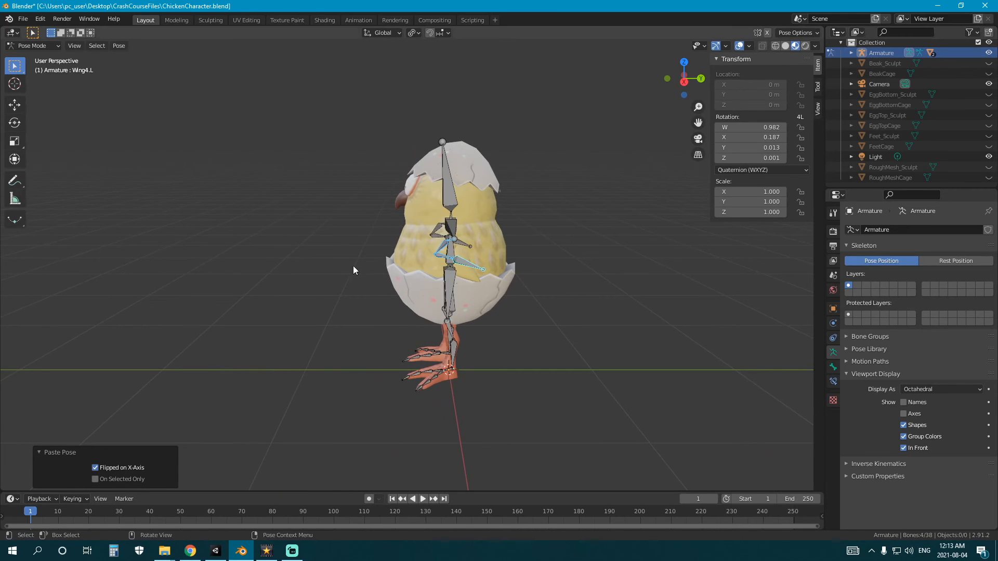
Step: Select the UpperLeg.L bone to examine the legs in the right orthographic view, and reselect all bones
middle_click_drag(354, 266, 431, 307)
scroll(436, 321, "up", 2)
left_click(436, 333)
key("KP_3")
scroll(488, 335, "down", 2)
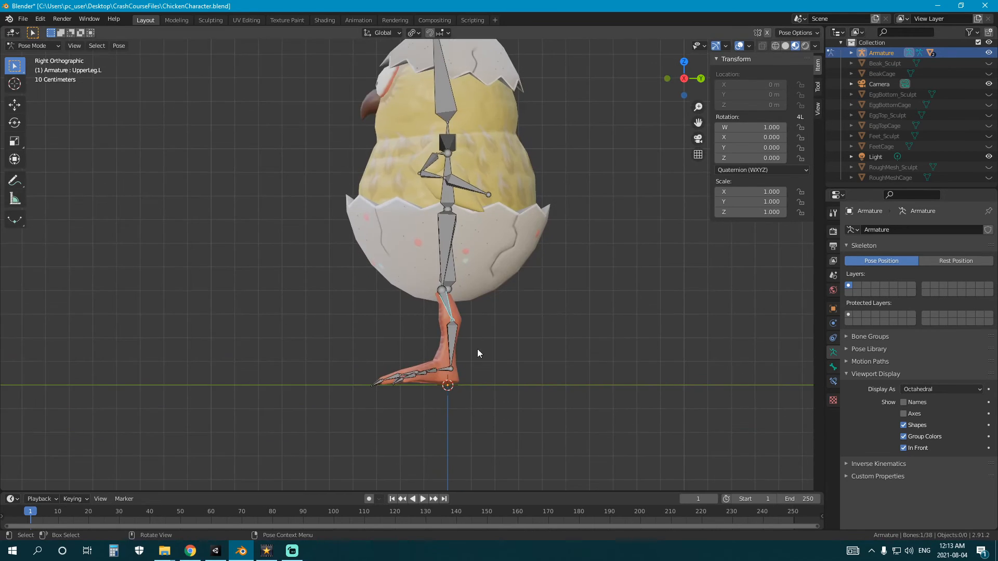
middle_click_drag(487, 335, 398, 185)
key("a")
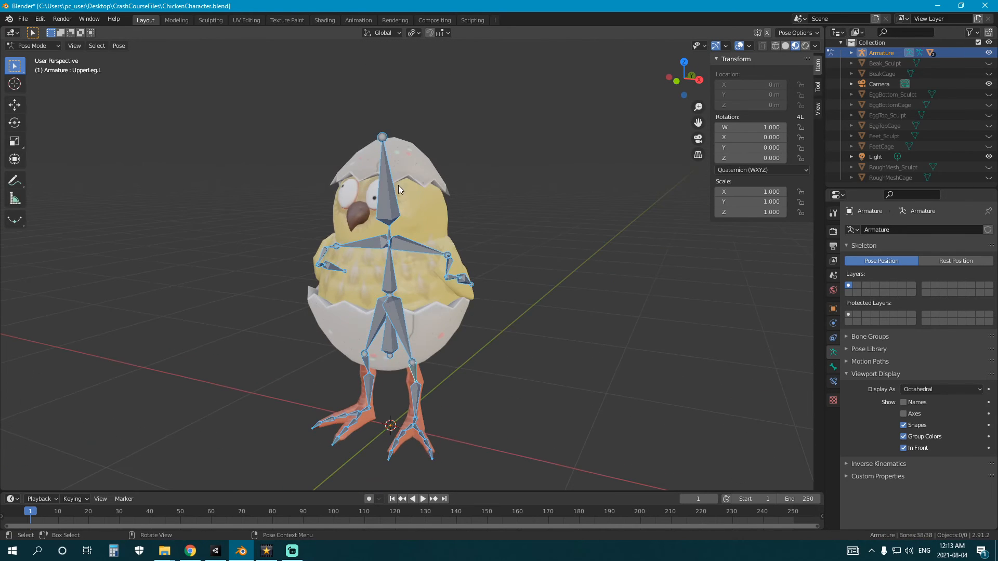
Step: Rotate the Head bone 15° about the global X axis
left_click(390, 188)
key("r")
key("x")
middle_click_drag(503, 223, 320, 273)
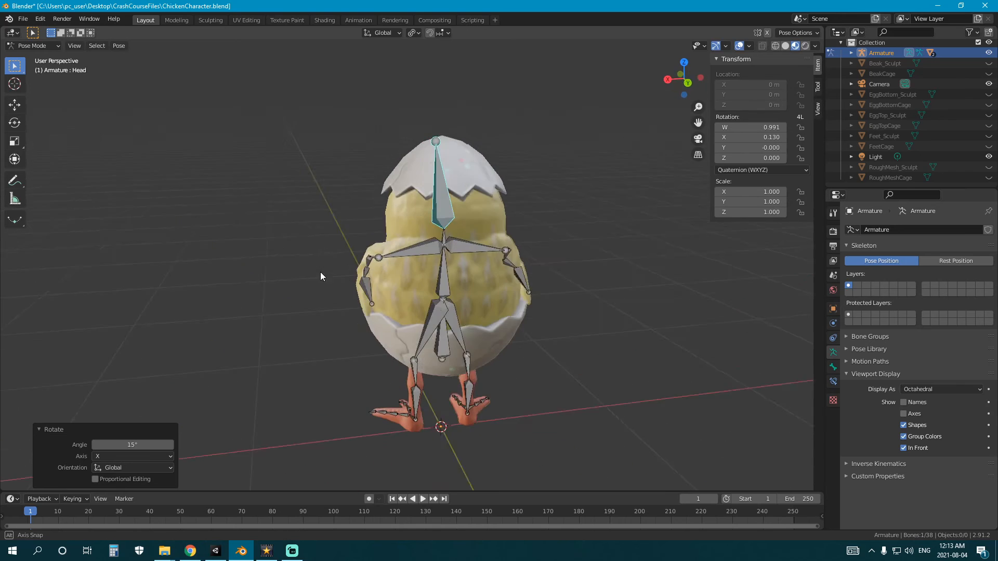
Step: Rotate the Head bone -7.86° about the global X axis and fine-tune its tilt about the same axis
key("r")
key("x")
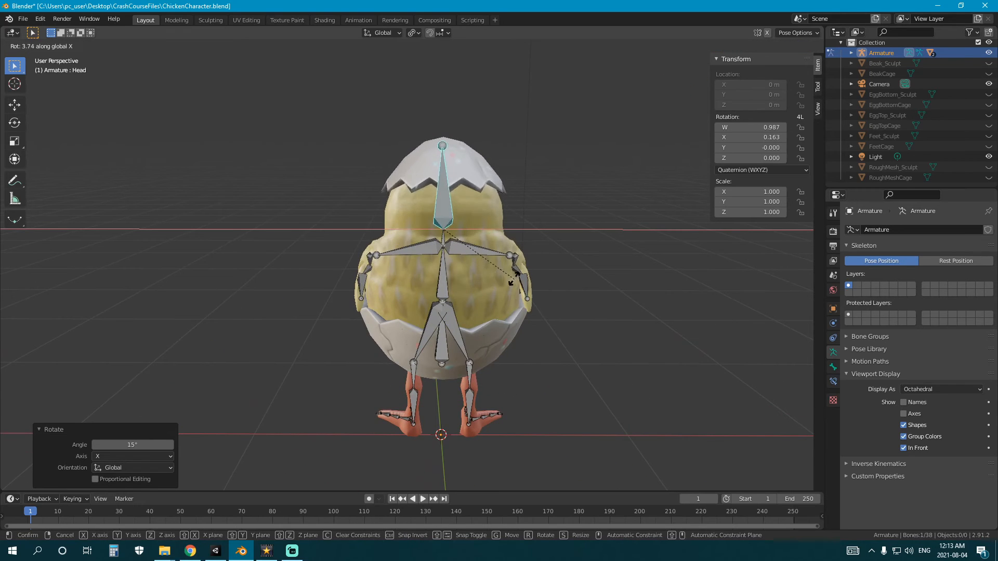
left_click(515, 263)
middle_click_drag(374, 270, 535, 272)
key("r")
key("x")
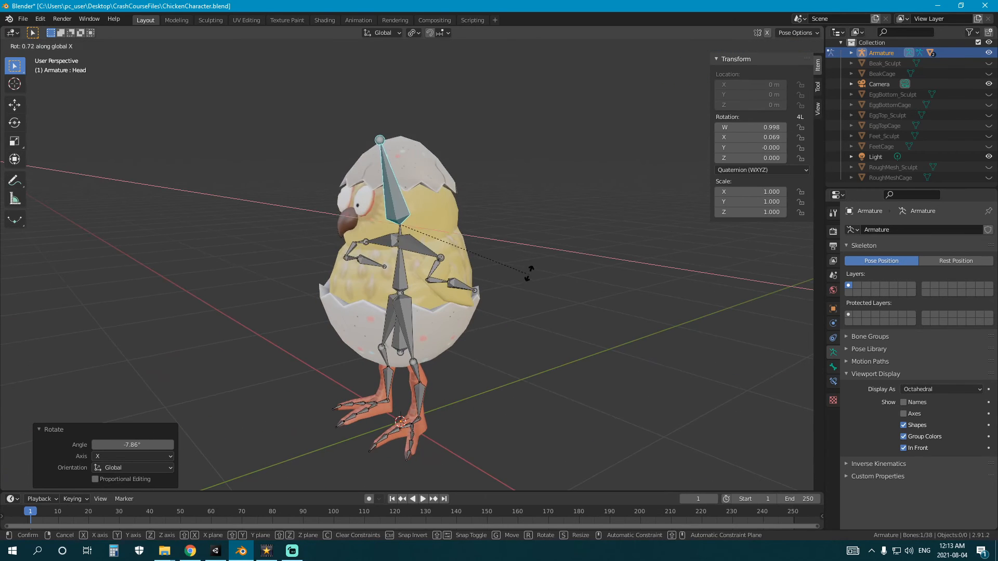
left_click(511, 283)
Step: Test the Shoulder.L bone with view-based and free rotations from the front and side, cancelling each one
middle_click_drag(377, 285, 457, 302)
scroll(444, 289, "up", 2)
left_click(436, 242)
key("r")
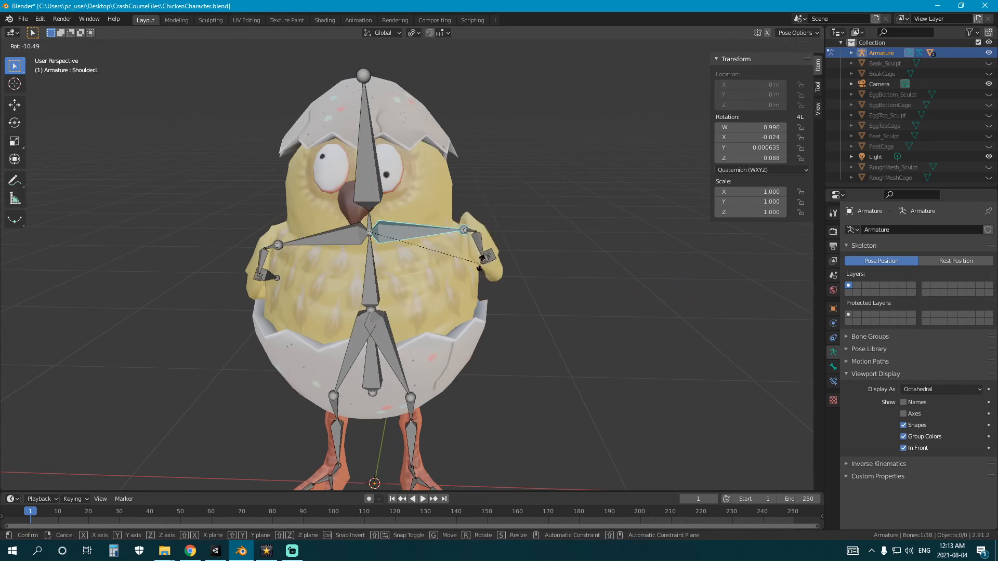
right_click(645, 292)
middle_click_drag(645, 294, 545, 321)
key("r")
key("r")
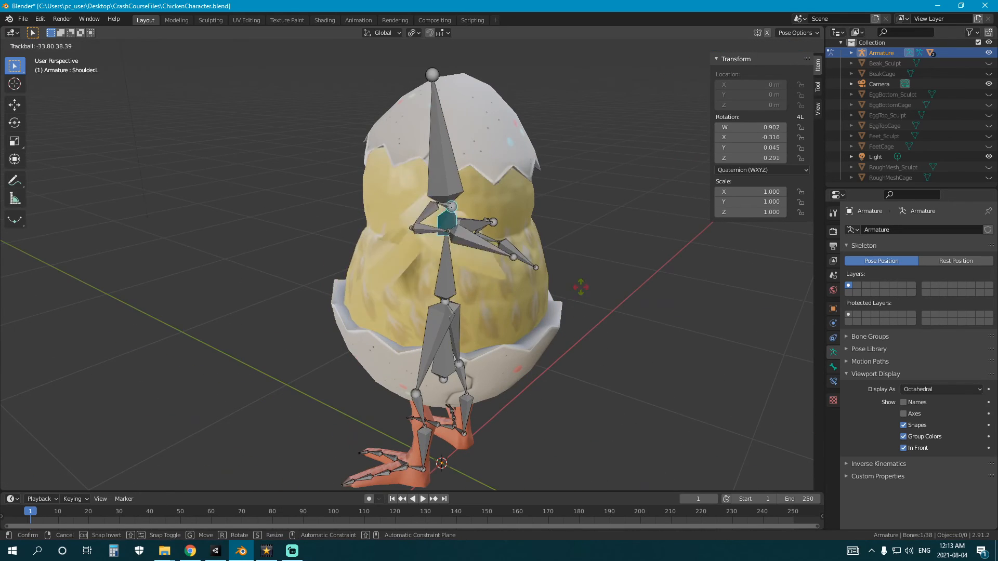
right_click(347, 246)
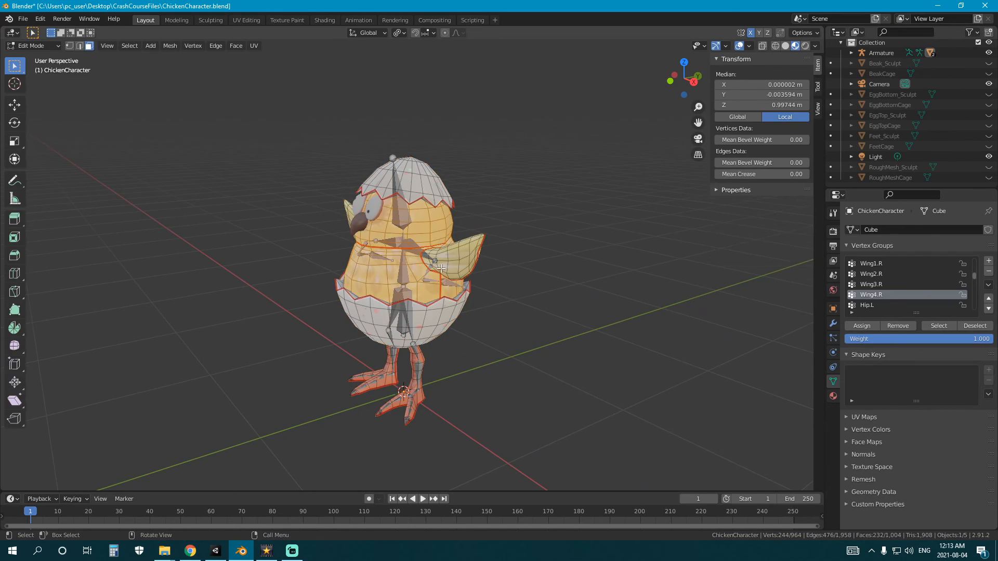
Step: In Edit Mode on the chicken body, select the entire upper eggshell with linked vertex selection and no seam delimit
scroll(441, 269, "up", 3)
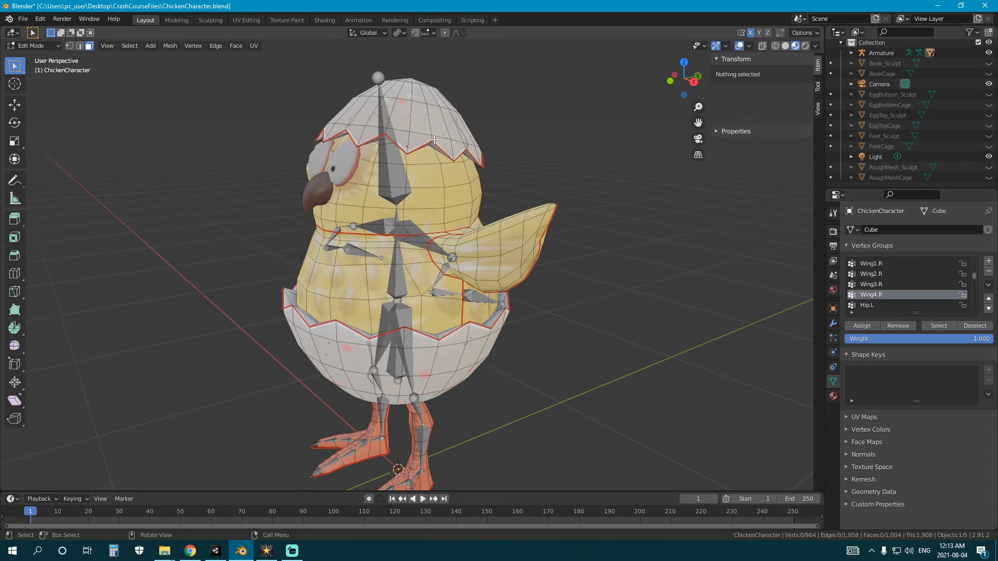
left_click(411, 156)
key("ctrl+l")
left_click(70, 46)
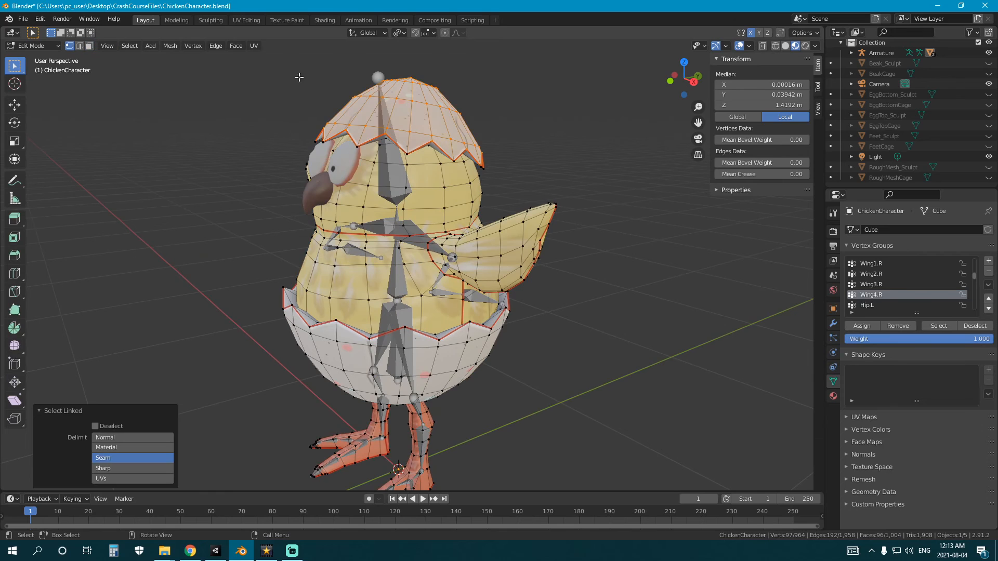
left_click(299, 77)
key("l")
middle_click_drag(310, 130, 365, 123)
scroll(364, 123, "down", 2)
mouse_move(429, 163)
middle_mouse_down()
mouse_move(397, 142)
mouse_move(417, 163)
middle_mouse_up()
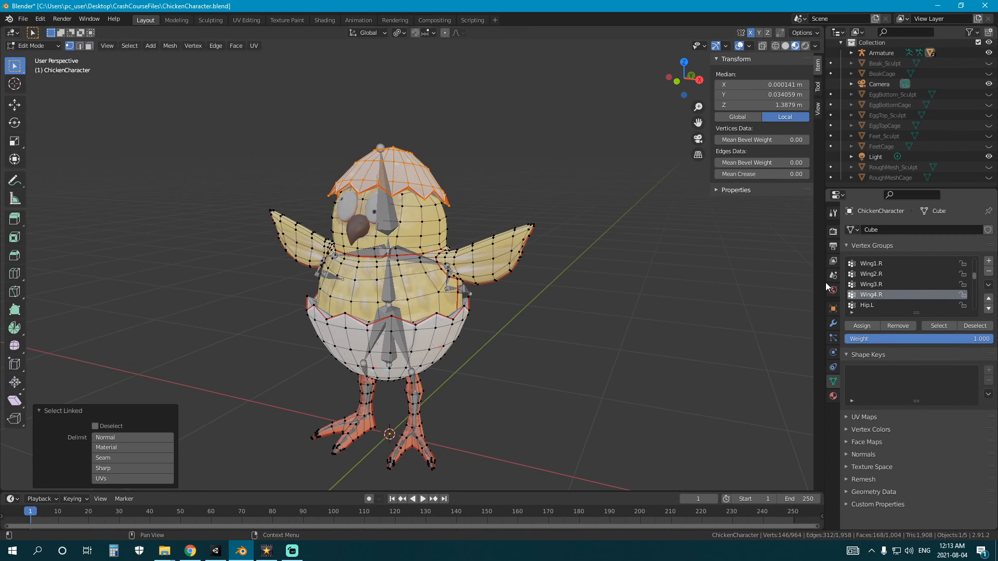
Step: Remove the upper eggshell vertices from the Shoulder.L and Shoulder.R vertex groups and leave Edit Mode
mouse_move(585, 255)
middle_mouse_down()
mouse_move(512, 255)
mouse_move(569, 259)
middle_mouse_up()
scroll(891, 282, "down", 4)
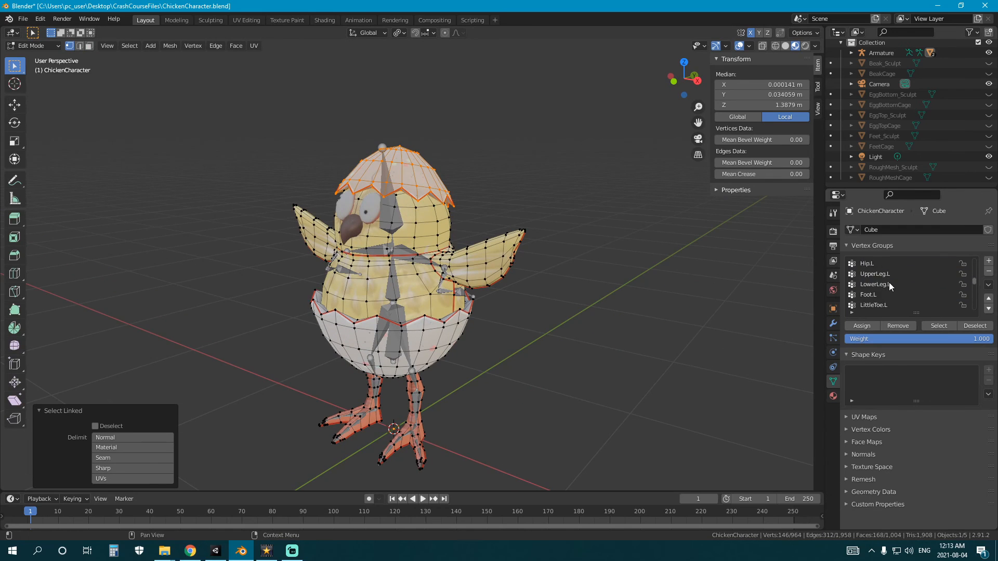
scroll(890, 283, "up", 5)
left_click(877, 265)
left_click(900, 326)
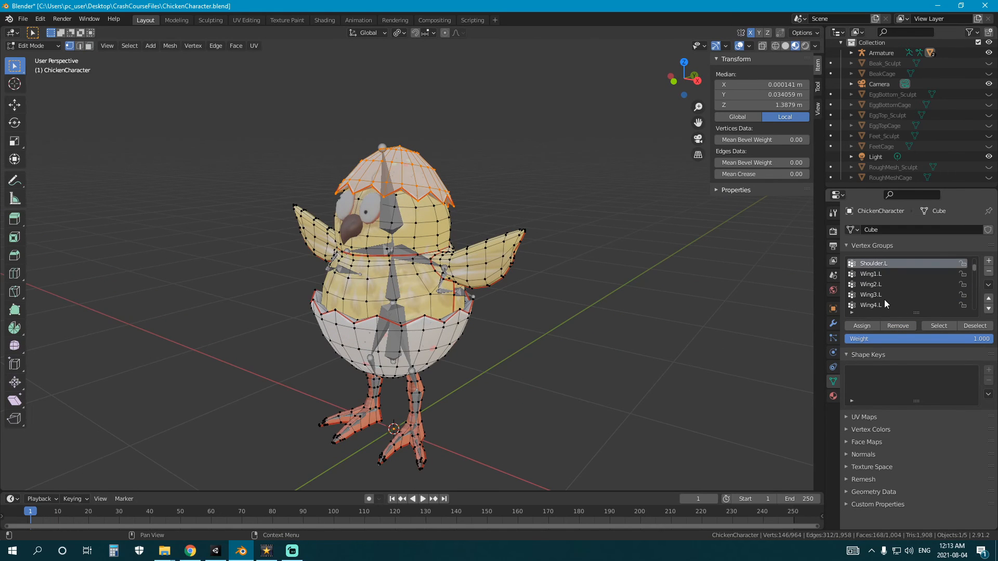
scroll(884, 297, "down", 2)
left_click(886, 294)
left_click(897, 328)
key("Tab")
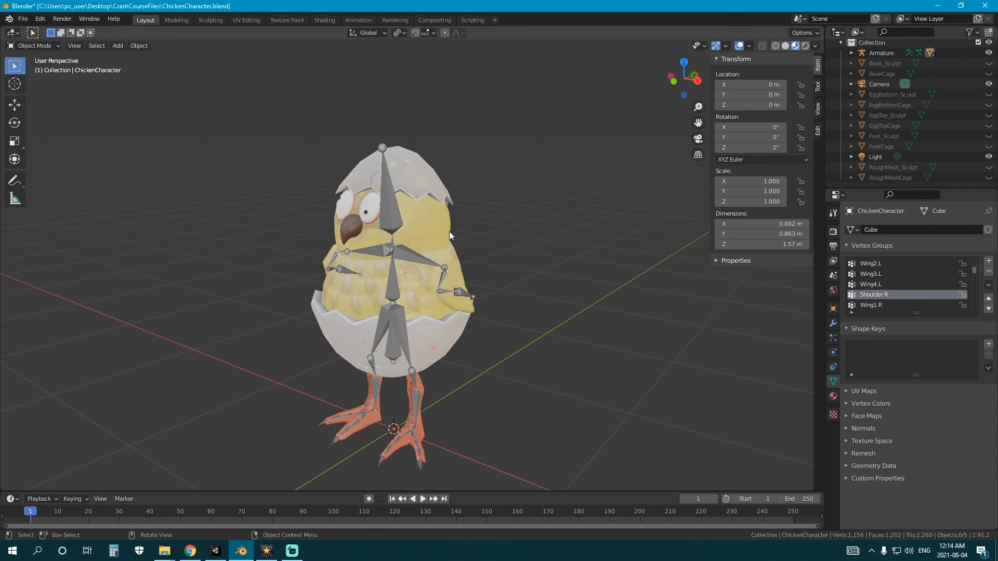
Step: Return the armature to Pose Mode and retest a free rotation of the Shoulder.L bone, cancelling it
left_click(398, 219)
key("ctrl+Tab")
left_click(424, 261)
key("r")
key("r")
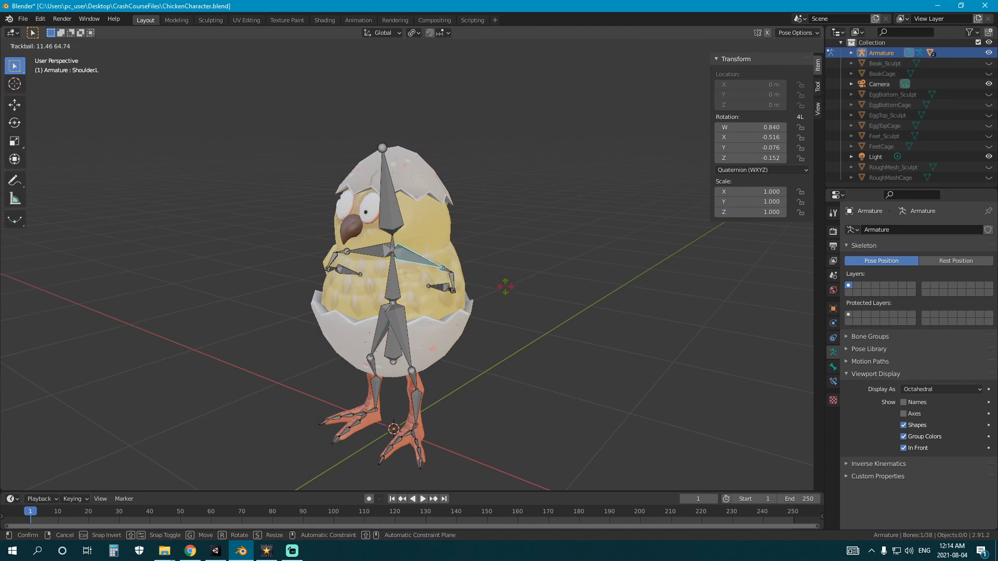
right_click(499, 324)
middle_click_drag(505, 324, 575, 310)
Step: Clear the rotation of all bones, return to Object Mode, and save the file
key("ctrl+s")
scroll(520, 291, "down", 1)
middle_click_drag(520, 292, 404, 274)
key("a")
key("alt+r")
key("ctrl+Tab")
key("ctrl+s")
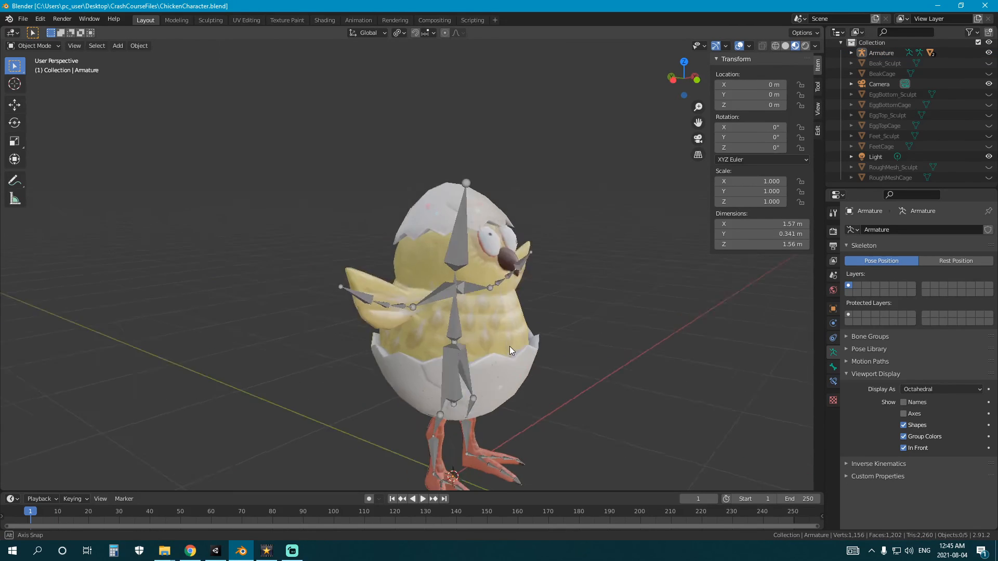
Step: Select the eyes together with the chicken body and join them into one object
scroll(504, 358, "down", 1)
middle_click_drag(509, 346, 483, 360)
scroll(484, 361, "up", 3)
left_click(359, 260)
left_click(480, 301, "shift")
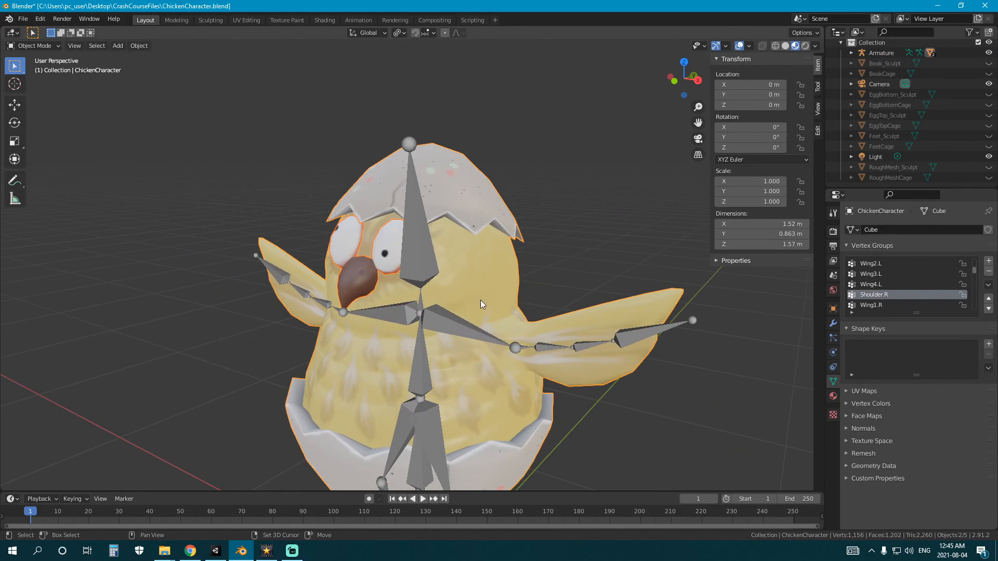
Step: Test-move the joined chicken mesh away from the armature, cancelling the move
scroll(503, 321, "down", 4)
left_click(503, 320)
key("g")
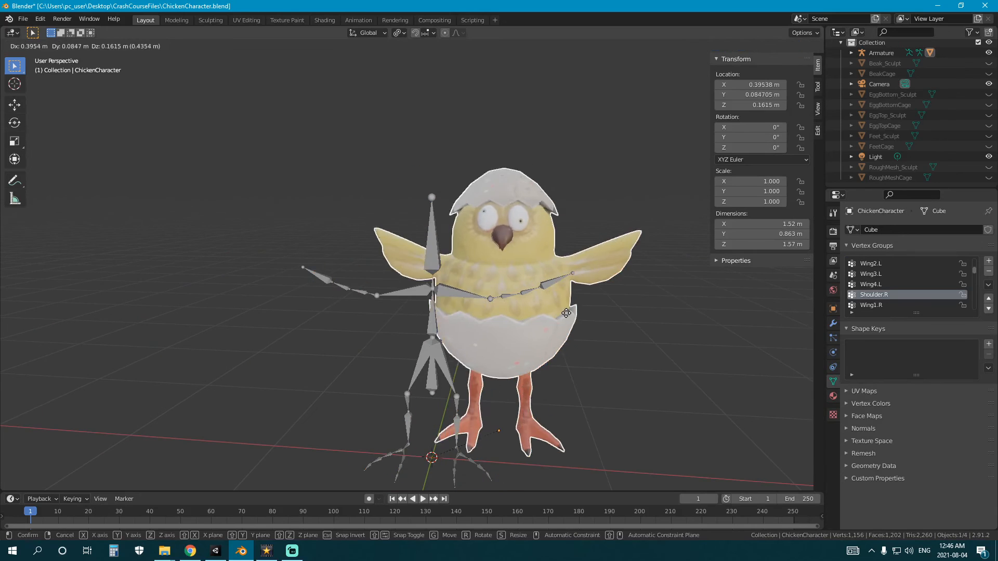
right_click(583, 322)
scroll(583, 322, "down", 1)
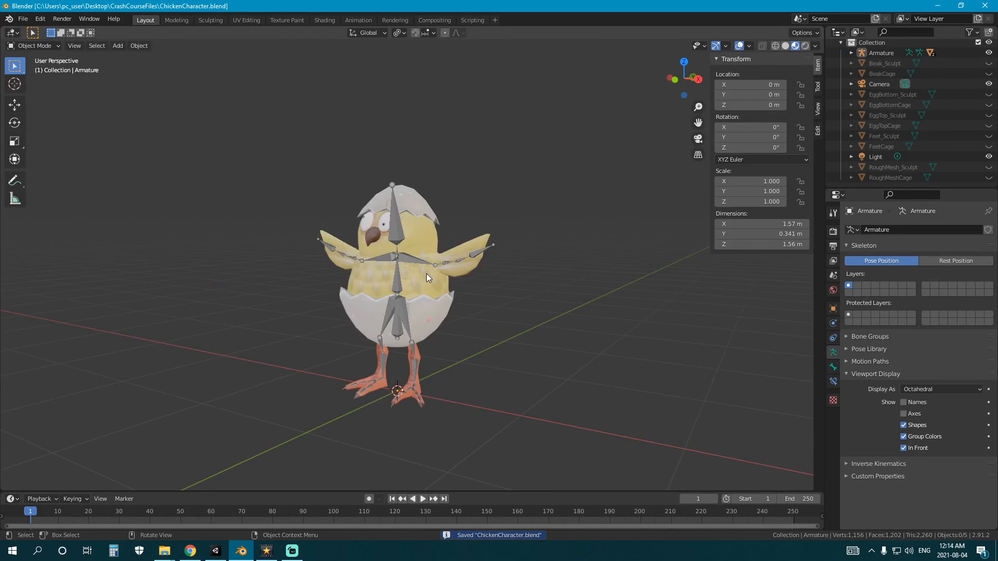
middle_click_drag(427, 274, 467, 271)
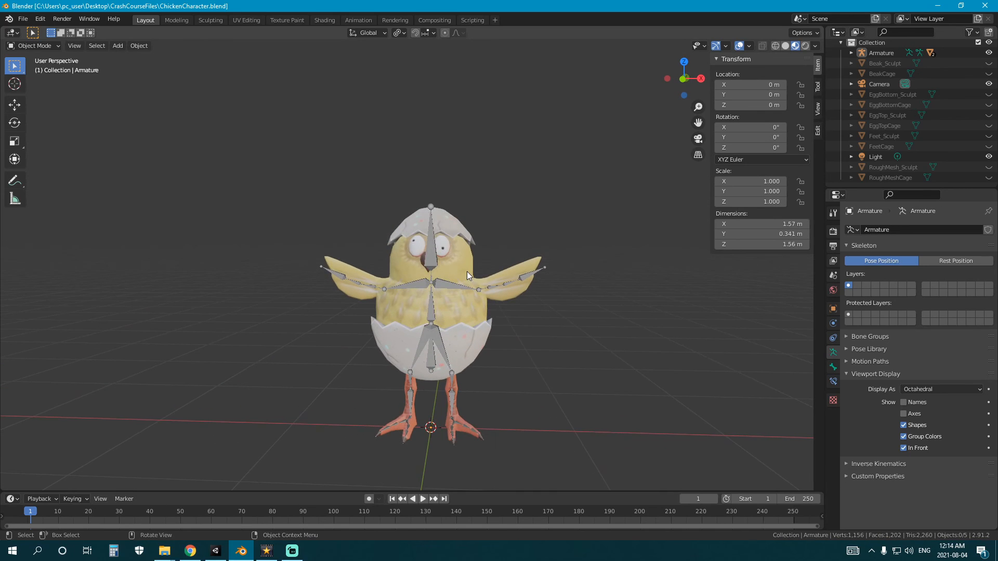